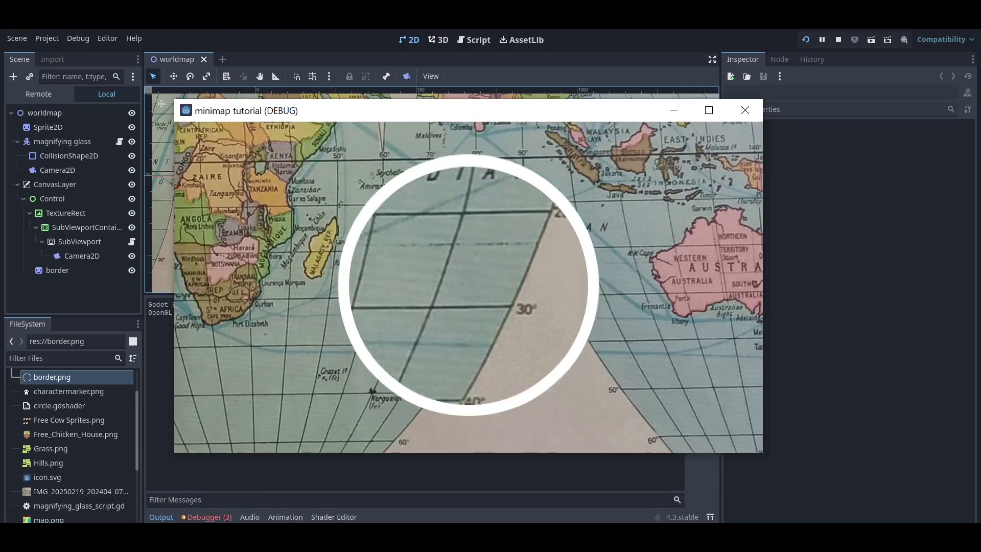
# - Move the magnifying glass around the world map in the running game to check its zoomed view, and close the game
pyautogui.press('Right')
pyautogui.press('Left')
pyautogui.press('Left')
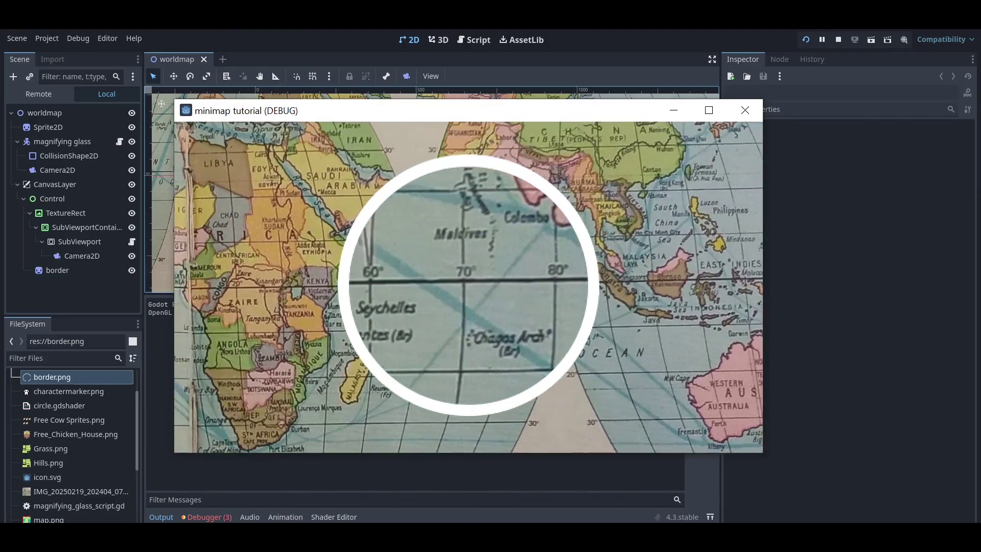
pyautogui.press('Up')
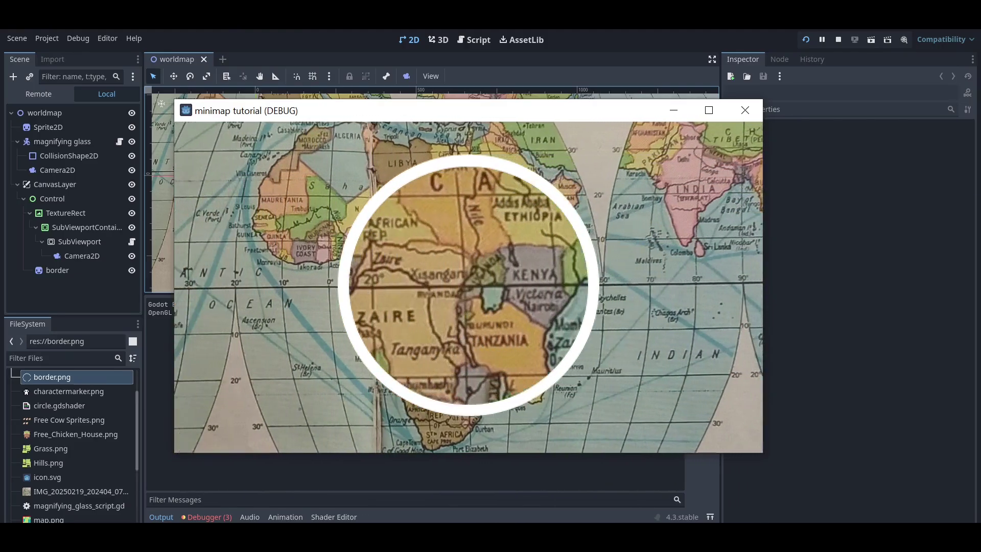
pyautogui.press('Up')
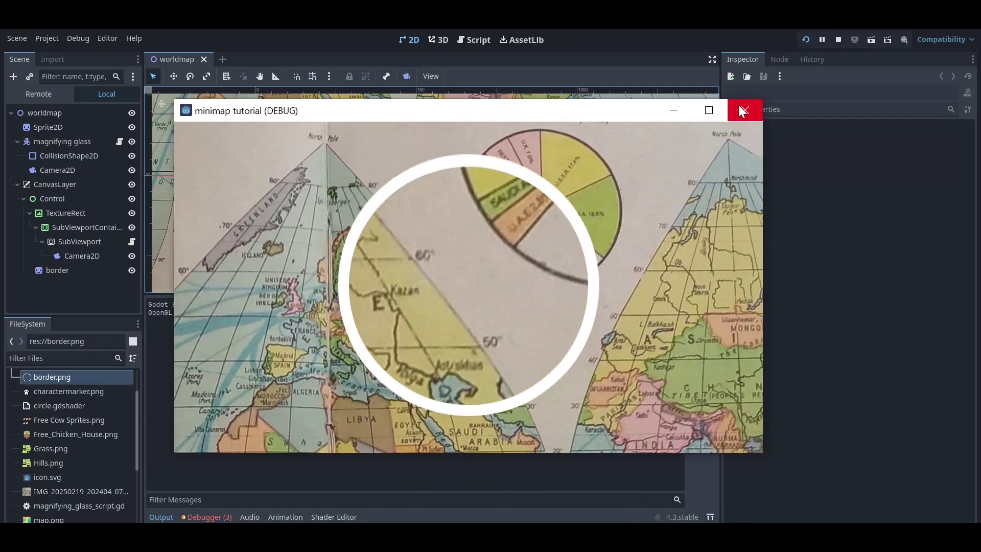
pyautogui.click(739, 107)
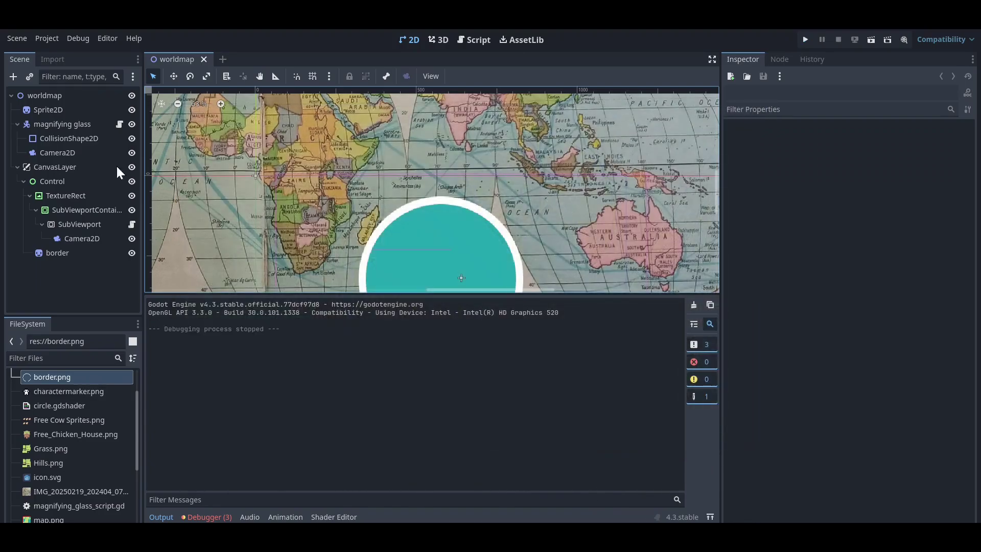
# - Close the output log, and collapse and hide the existing CanvasLayer branch of the worldmap scene
pyautogui.click(50, 167)
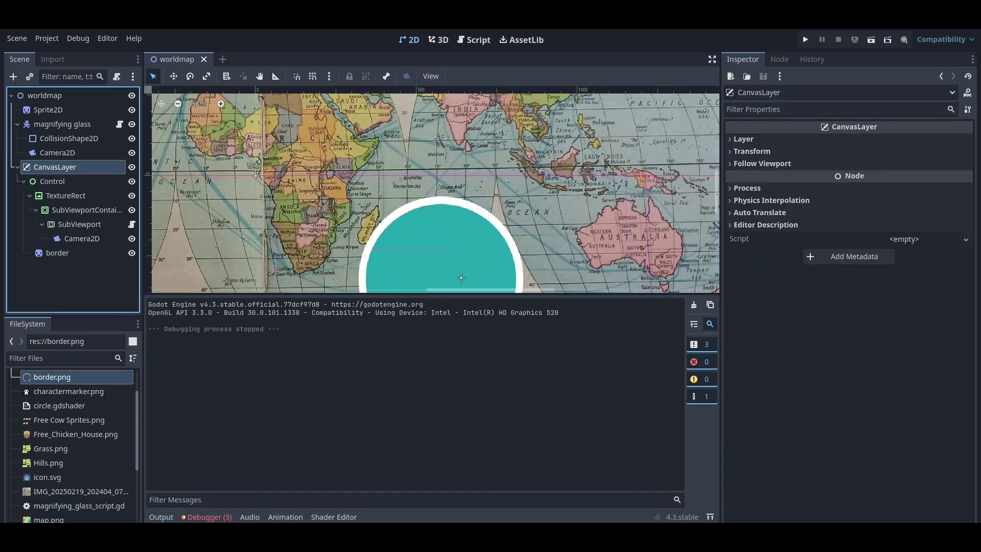
pyautogui.click(161, 516)
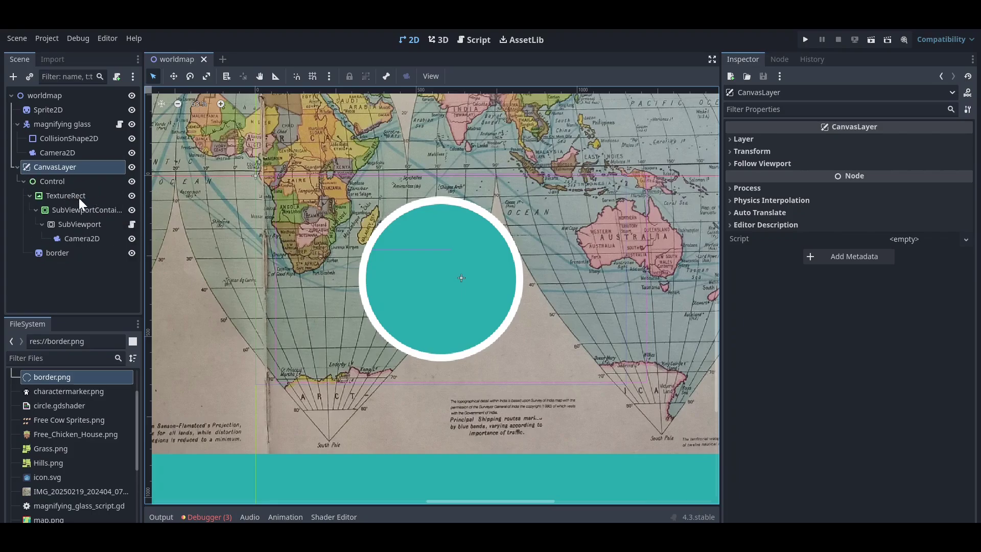
pyautogui.click(52, 182)
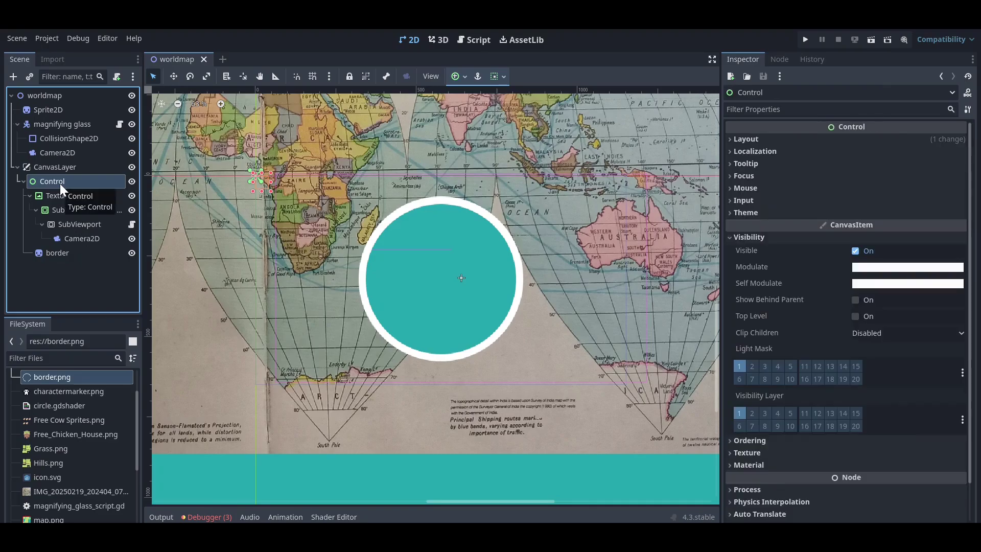
pyautogui.click(19, 167)
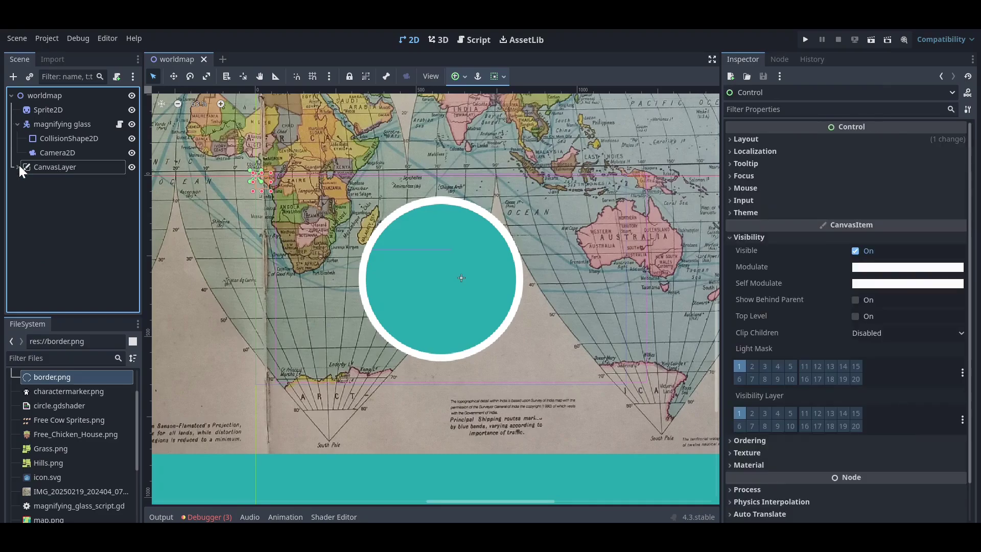
pyautogui.click(132, 167)
# - Add a new CanvasLayer node as a child of the worldmap root
pyautogui.click(40, 97)
pyautogui.click(13, 76)
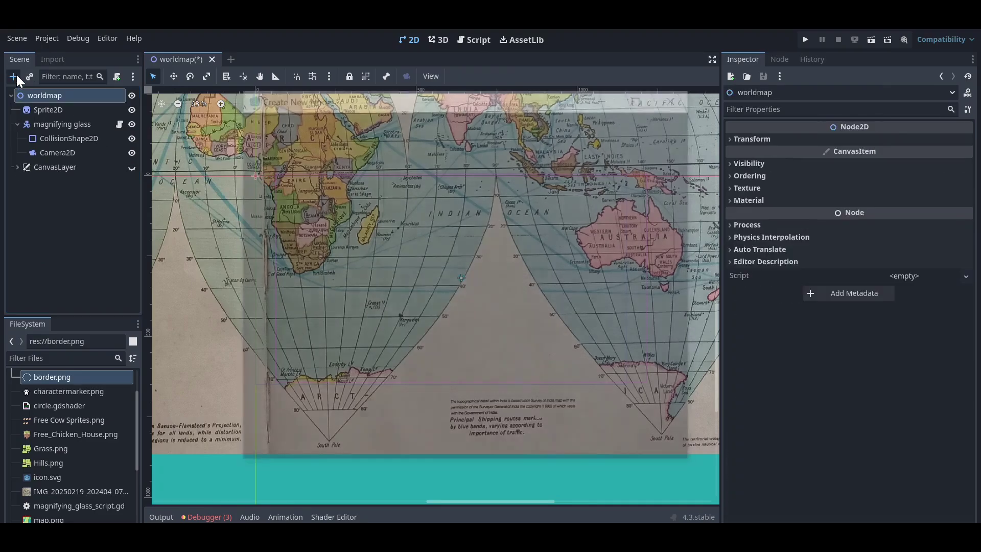
pyautogui.write('canvas')
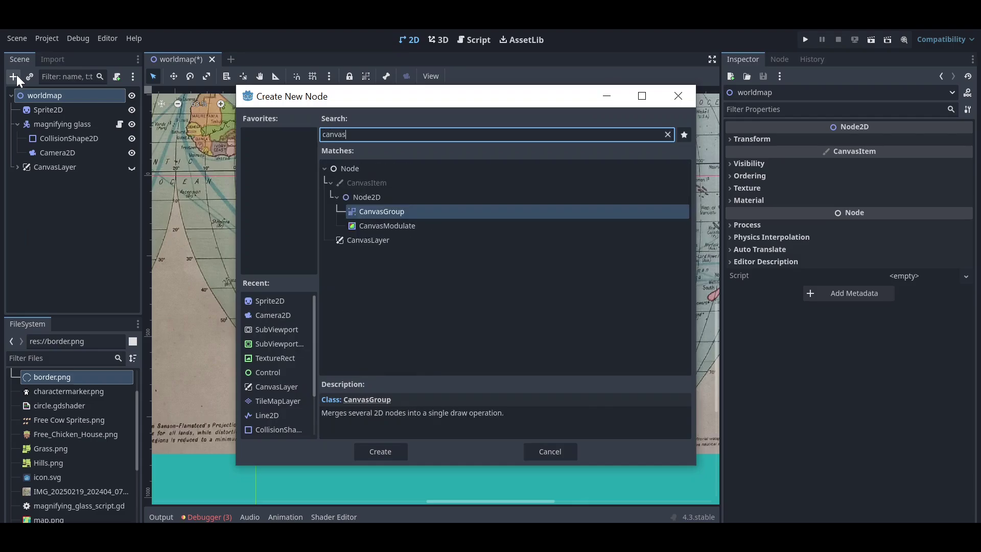
pyautogui.press('Down')
pyautogui.press('Down')
pyautogui.press('Return')
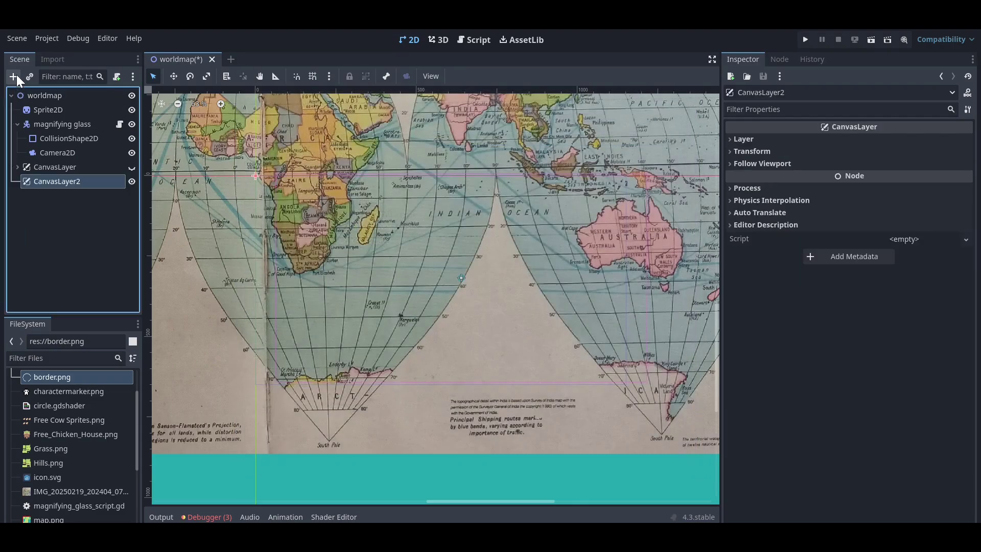
# - Add a Control node under CanvasLayer2 and set its anchor preset to Full Rect
pyautogui.click(13, 77)
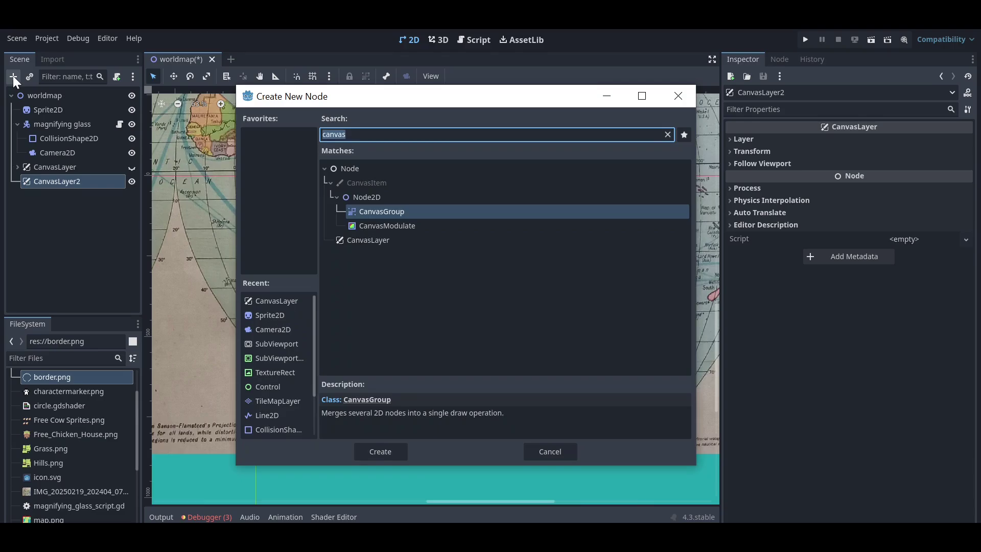
pyautogui.write('control')
pyautogui.press('Return')
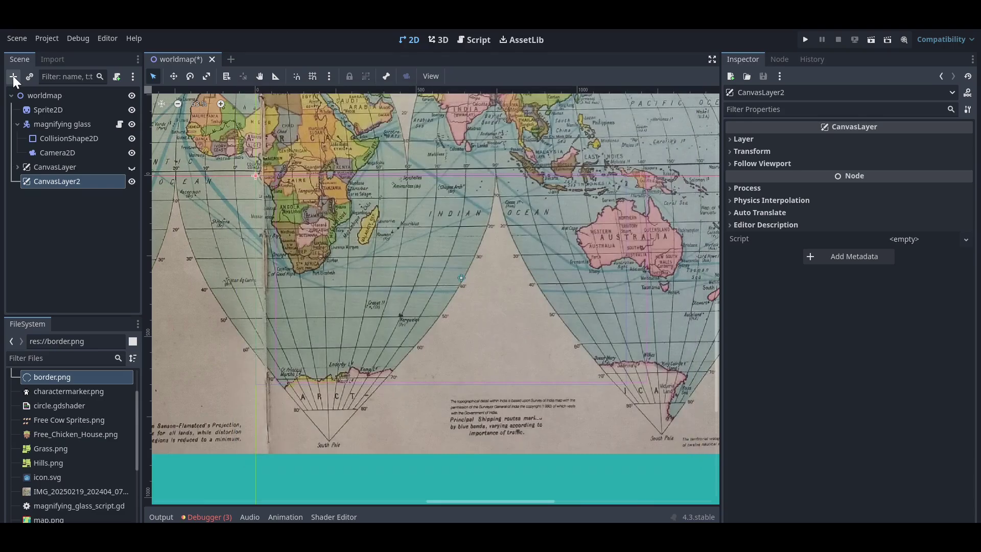
pyautogui.click(458, 78)
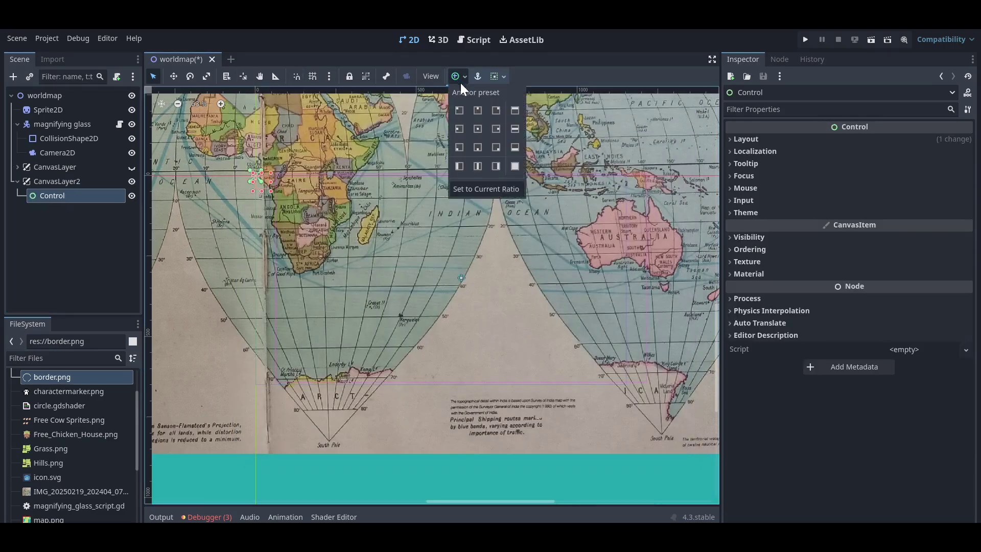
pyautogui.click(516, 169)
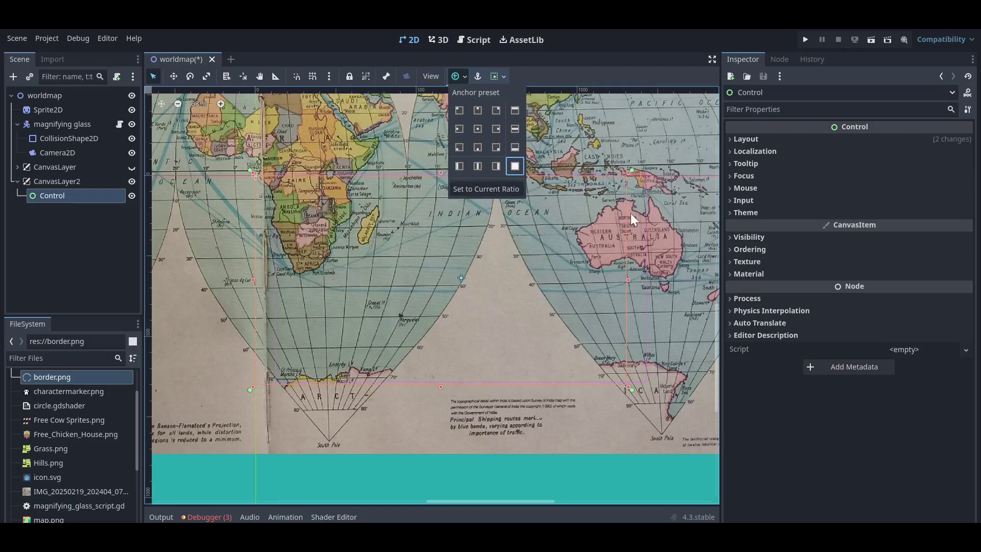
# - Add a TextureRect node as a child of the new Control node
pyautogui.click(19, 280)
pyautogui.click(13, 76)
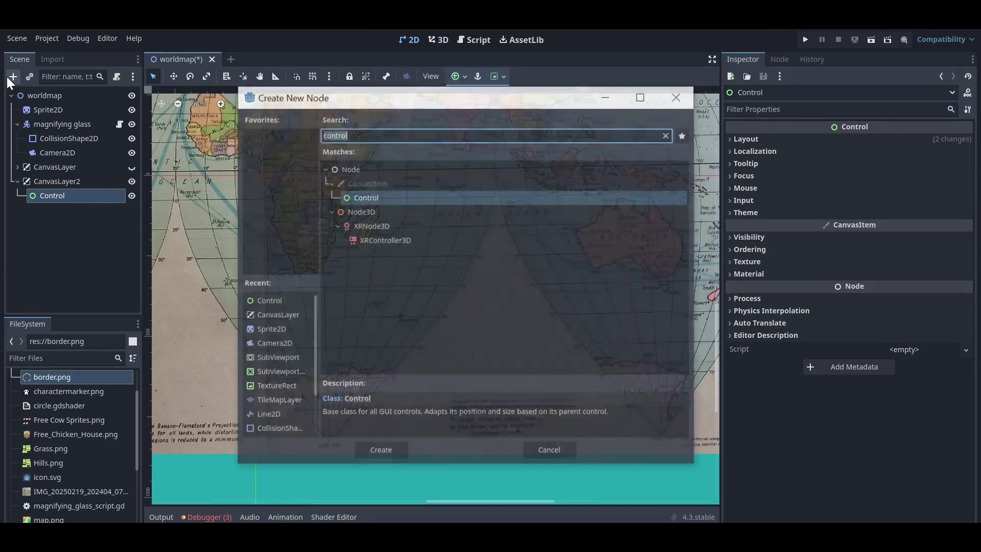
pyautogui.write('texture')
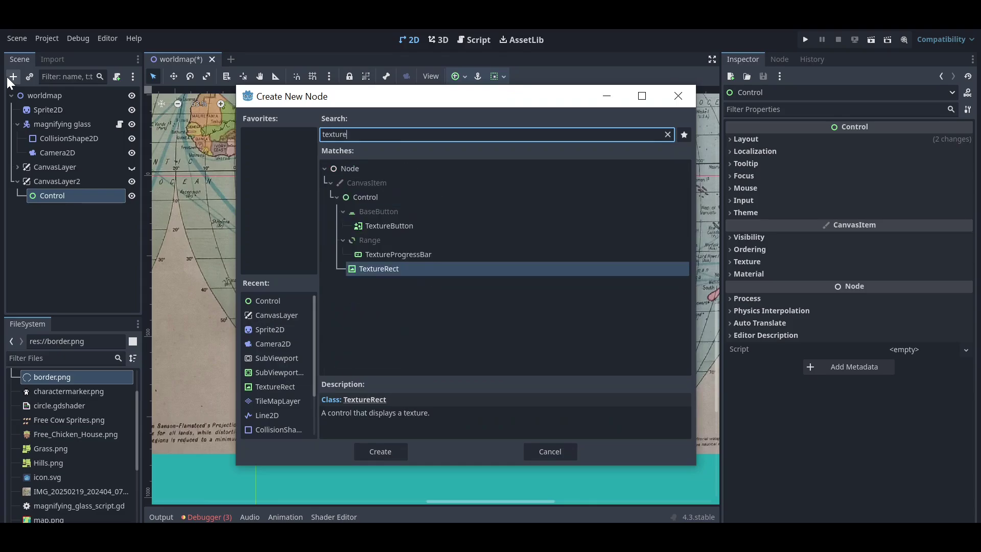
pyautogui.press('Return')
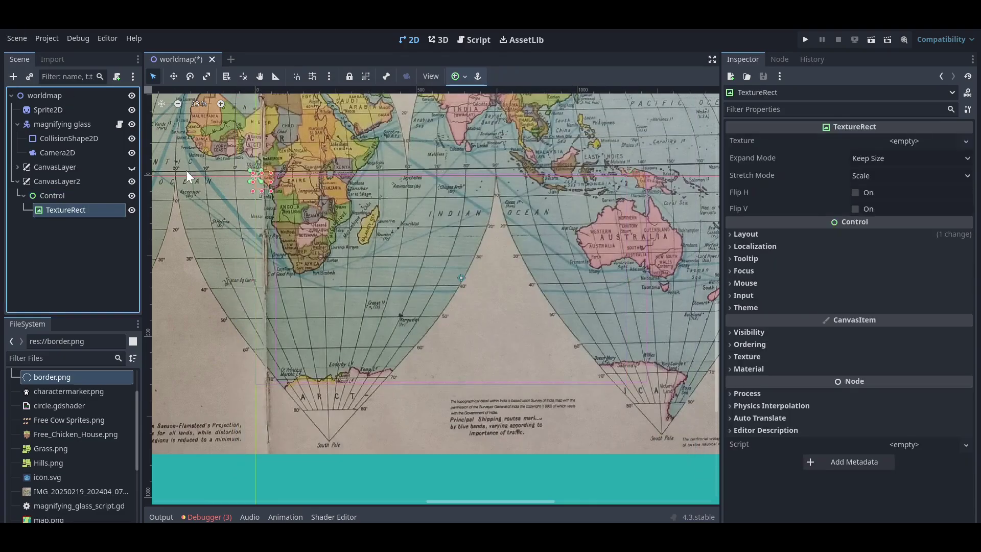
pyautogui.click(455, 76)
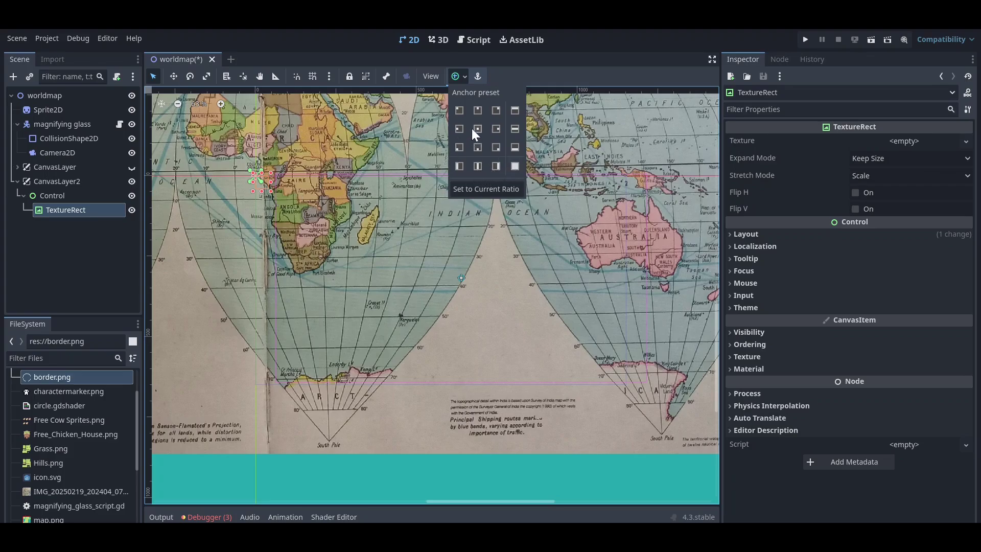
pyautogui.click(103, 236)
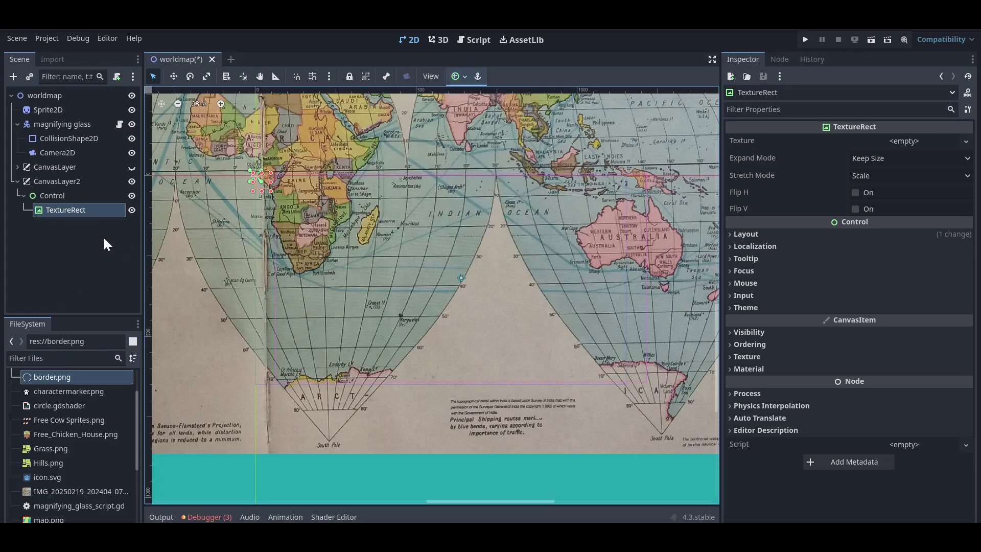
# - Add a SubViewportContainer node as a child of the TextureRect
pyautogui.click(13, 77)
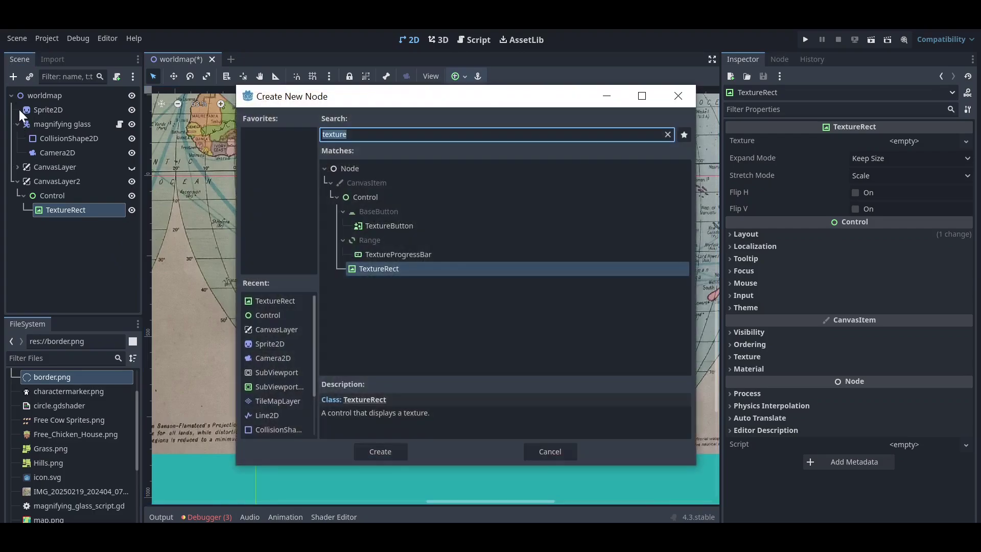
pyautogui.write('sub')
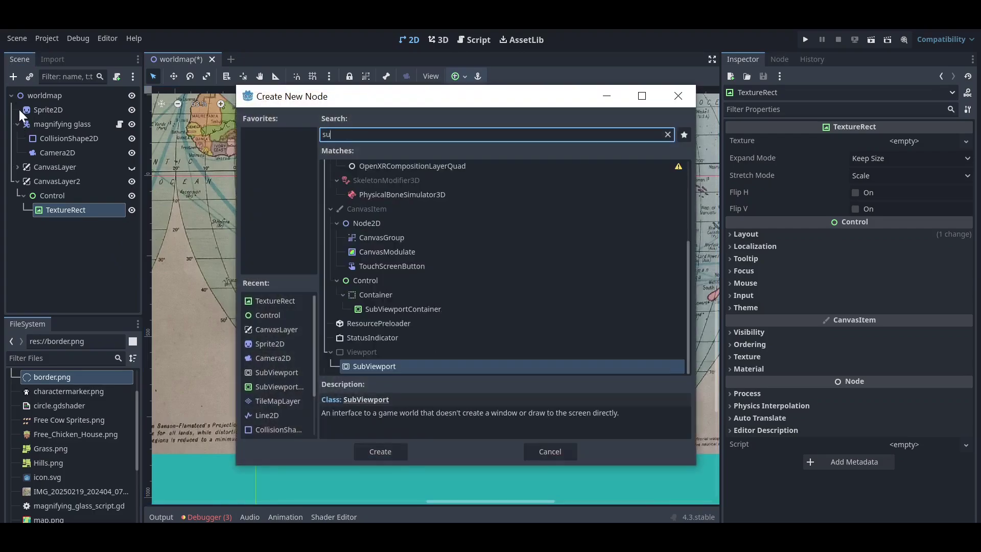
pyautogui.press('Down')
pyautogui.press('Down')
pyautogui.press('Down')
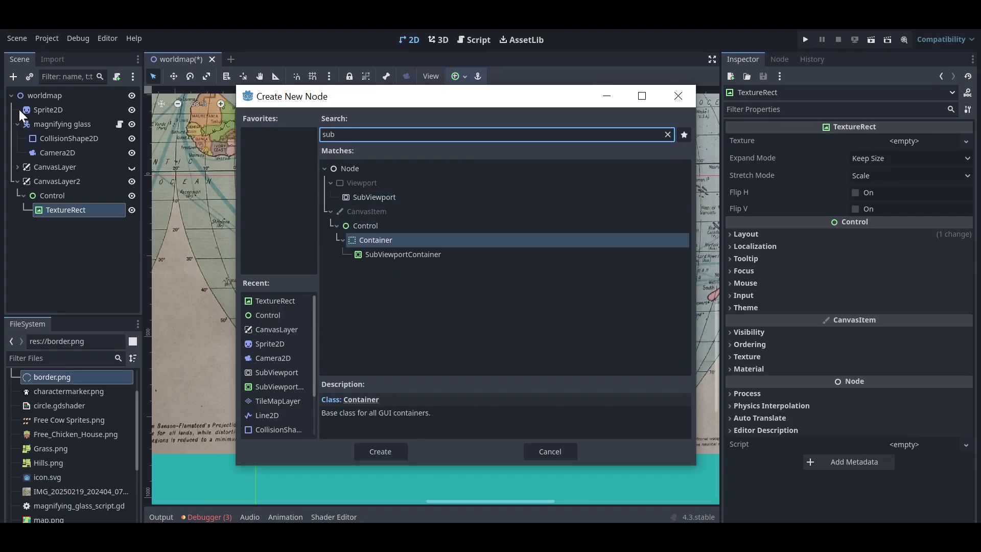
pyautogui.press('Return')
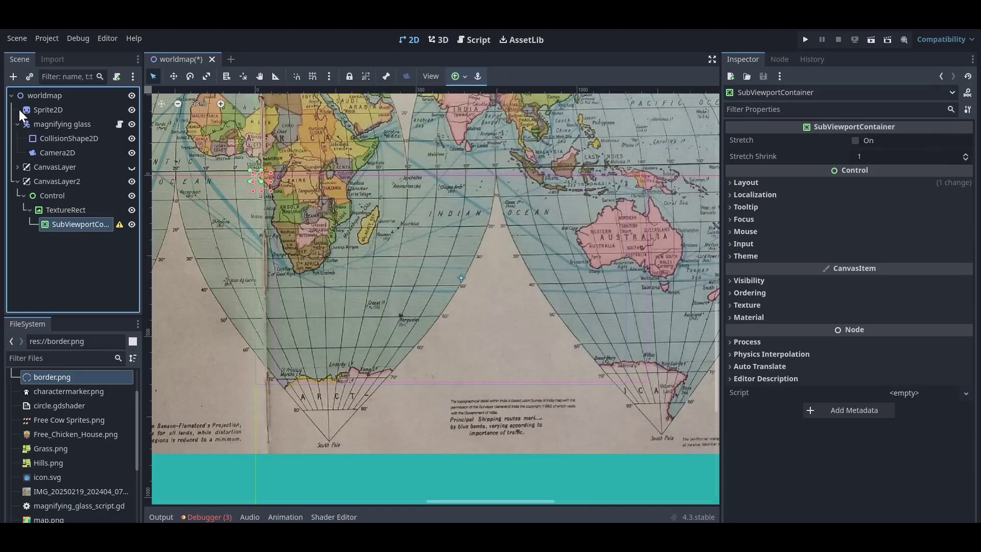
# - Add a SubViewport under the SubViewportContainer and give it a Camera2D child
pyautogui.hotkey('ctrl', 'a')
pyautogui.write('subv')
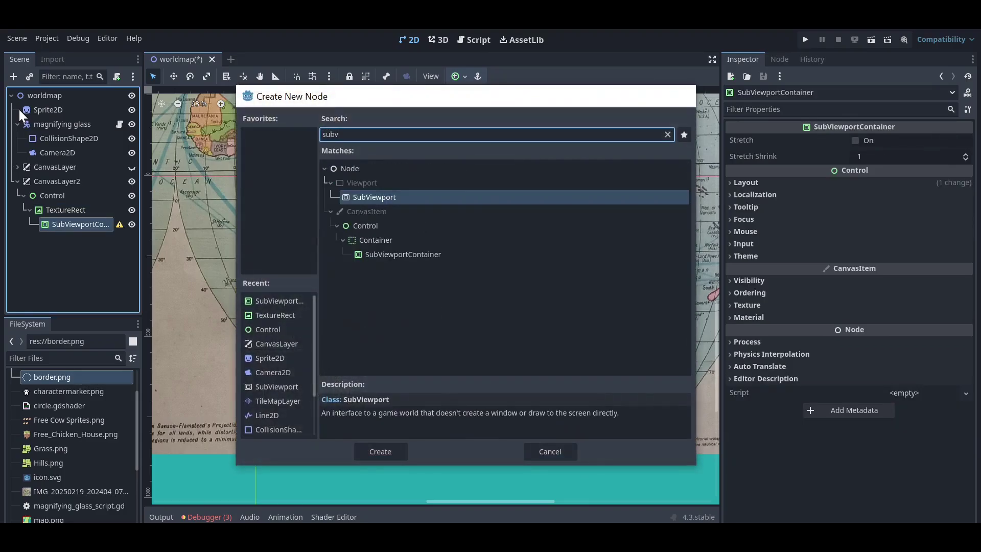
pyautogui.press('Return')
pyautogui.hotkey('ctrl', 'a')
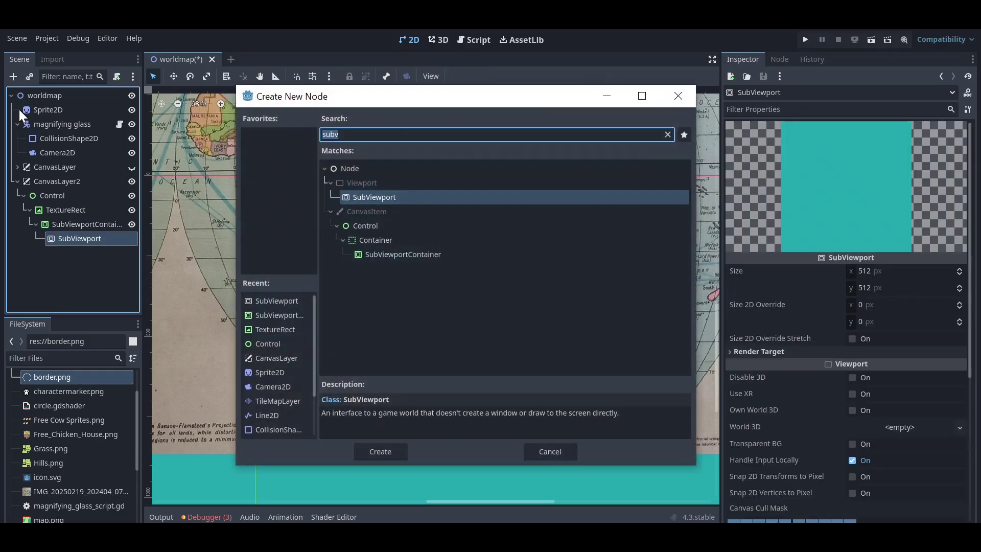
pyautogui.write('camera')
pyautogui.press('Return')
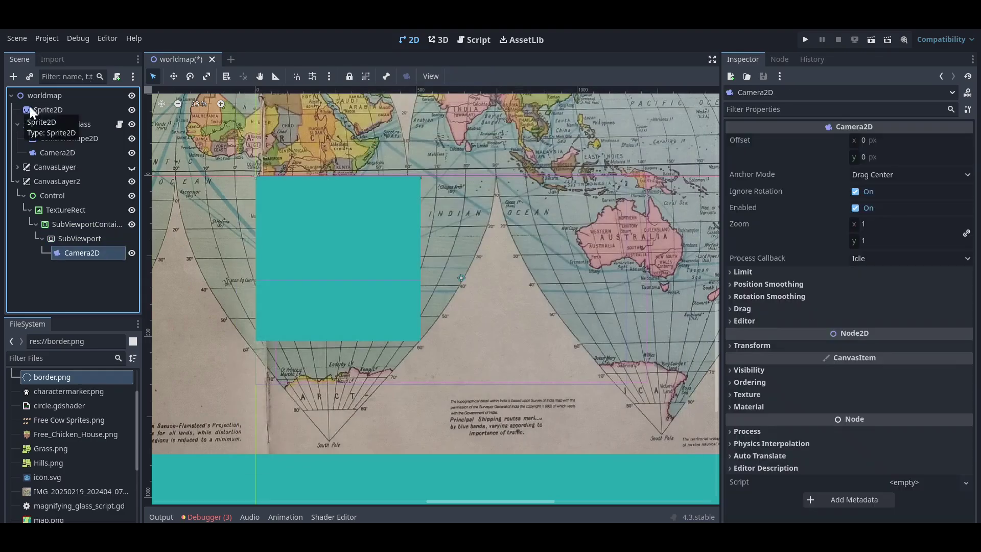
# - Enable Stretch on the SubViewportContainer and set its transform size to 512 by 512 px
pyautogui.click(82, 225)
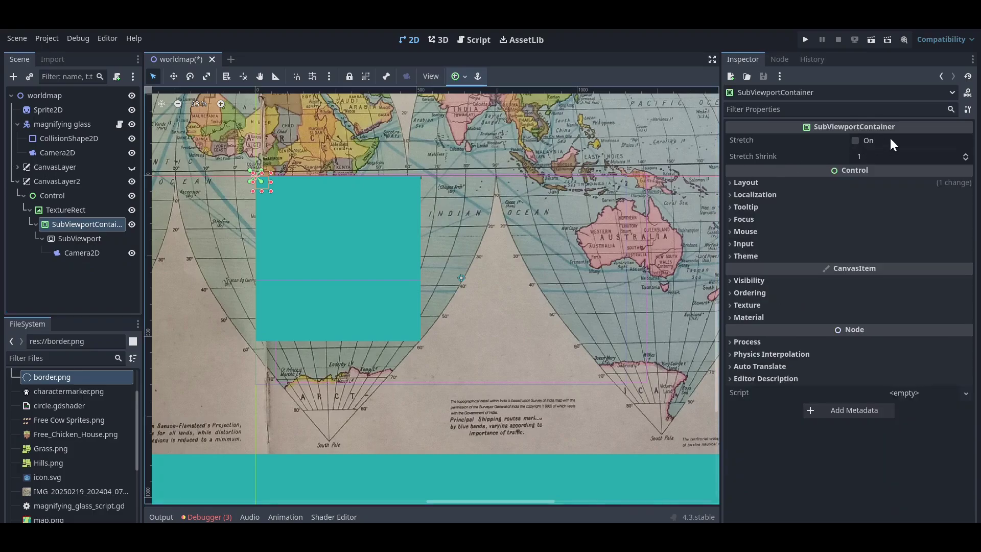
pyautogui.click(856, 141)
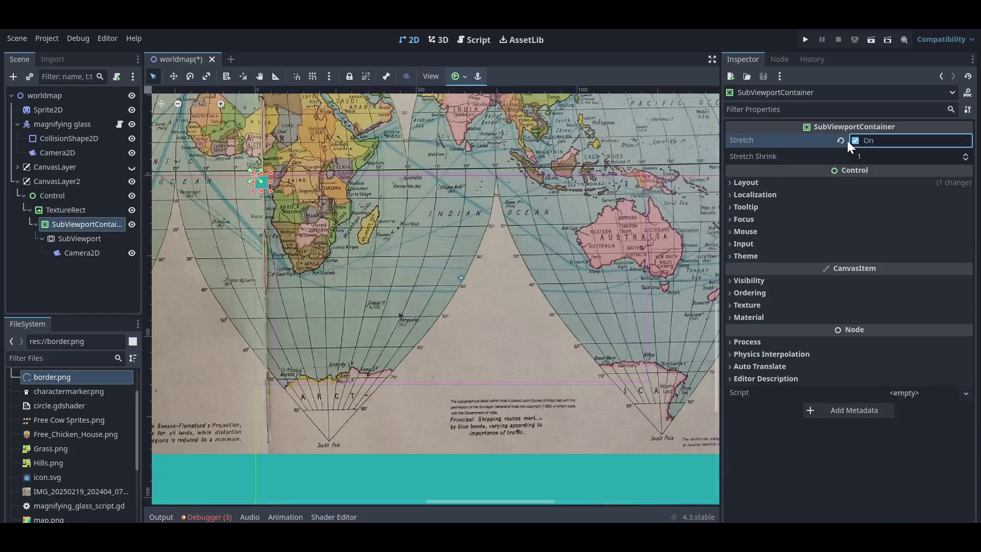
pyautogui.click(746, 183)
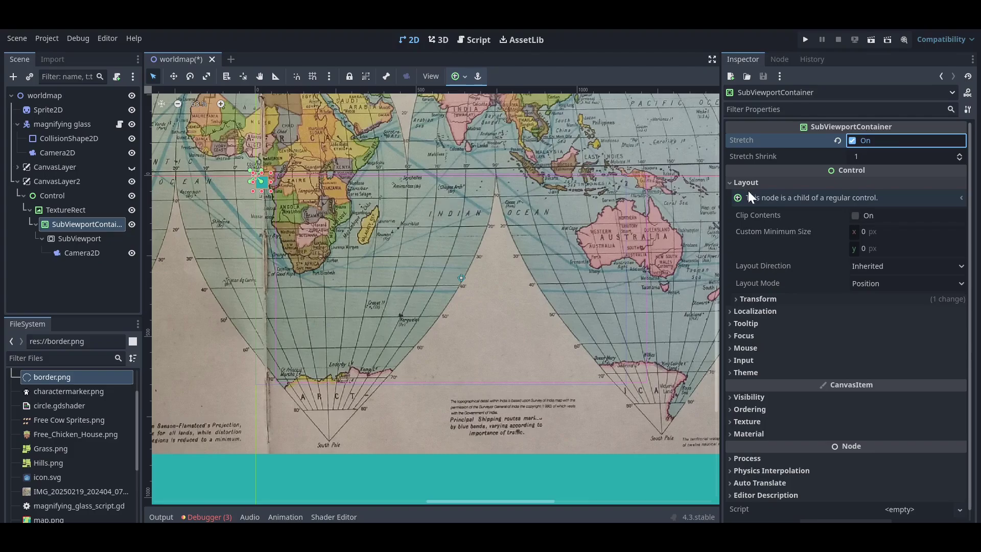
pyautogui.click(762, 299)
pyautogui.scroll(-3, 763, 299)
pyautogui.click(888, 211)
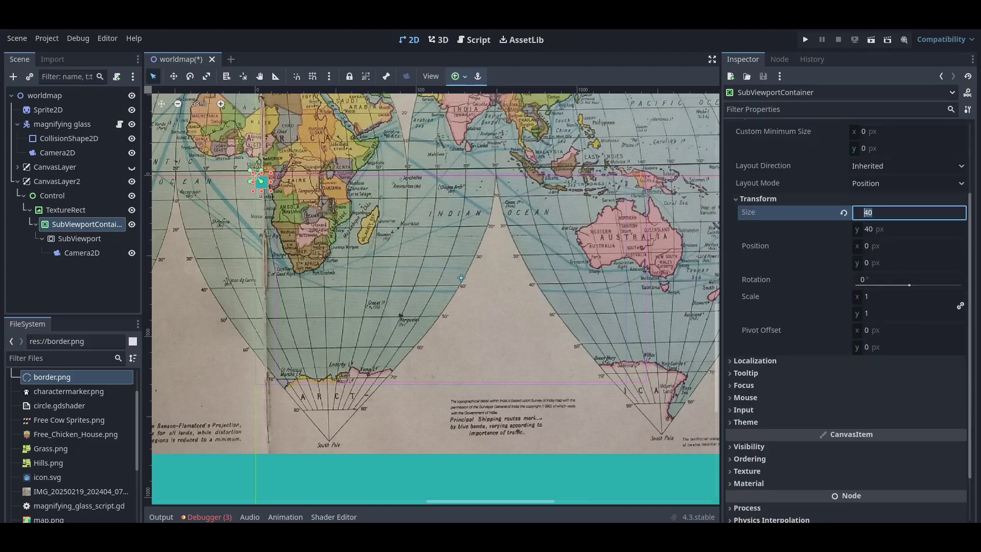
pyautogui.write('512')
pyautogui.press('Tab')
pyautogui.write('512')
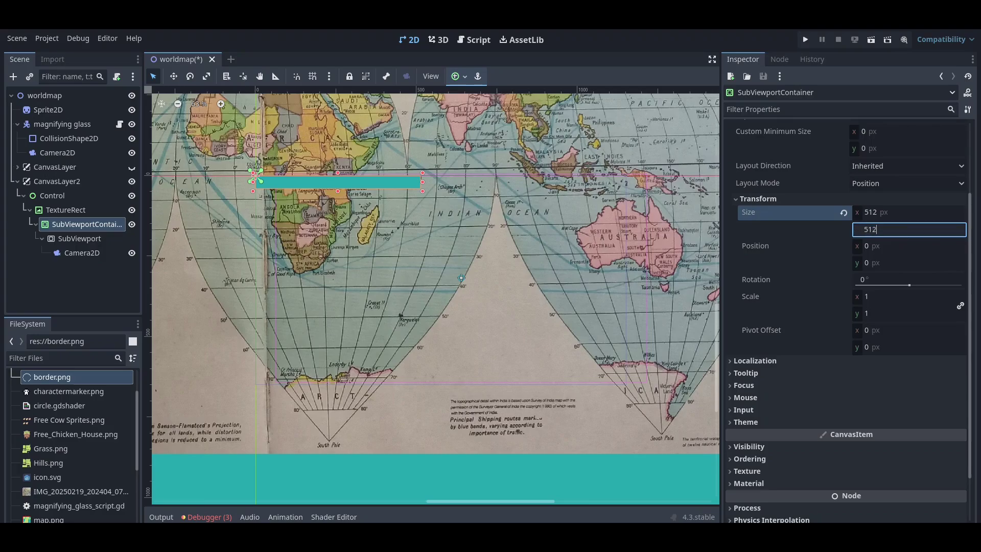
pyautogui.press('Return')
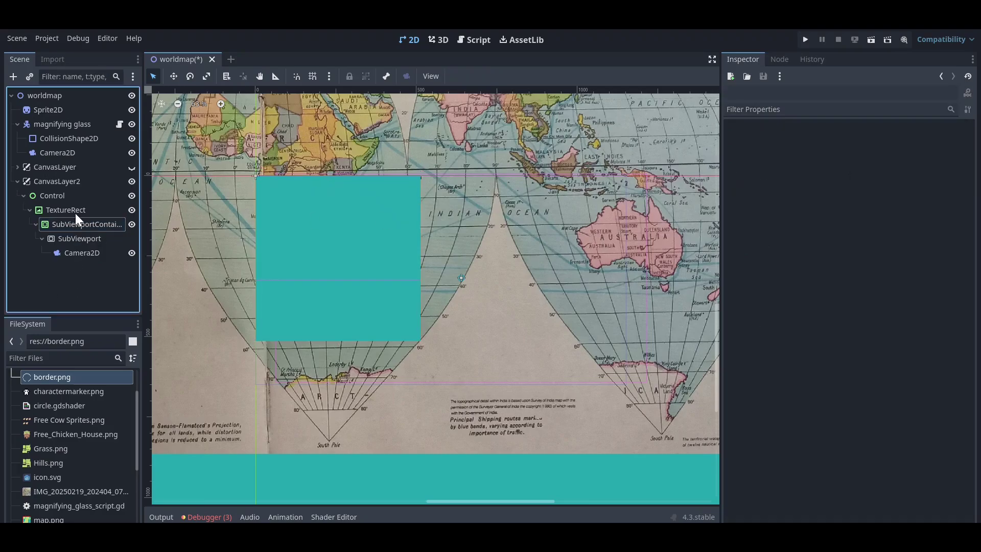
# - Centre the TextureRect within its parent Control using the Center anchor preset
pyautogui.click(74, 209)
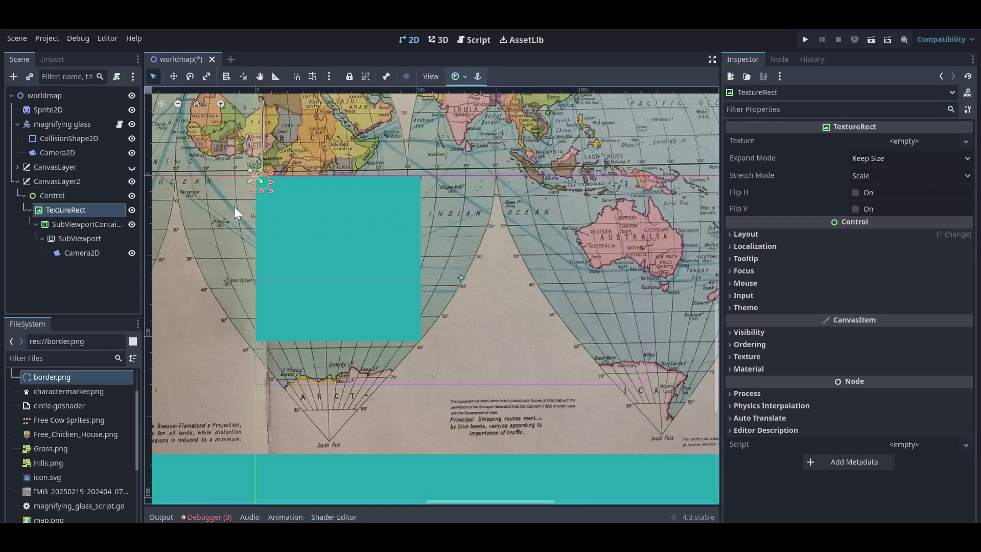
pyautogui.click(459, 81)
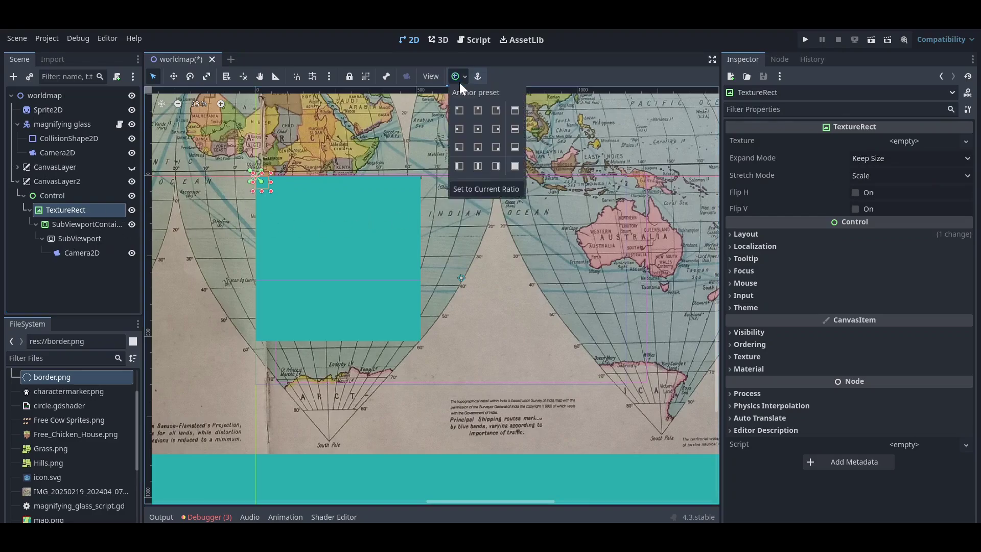
pyautogui.click(479, 129)
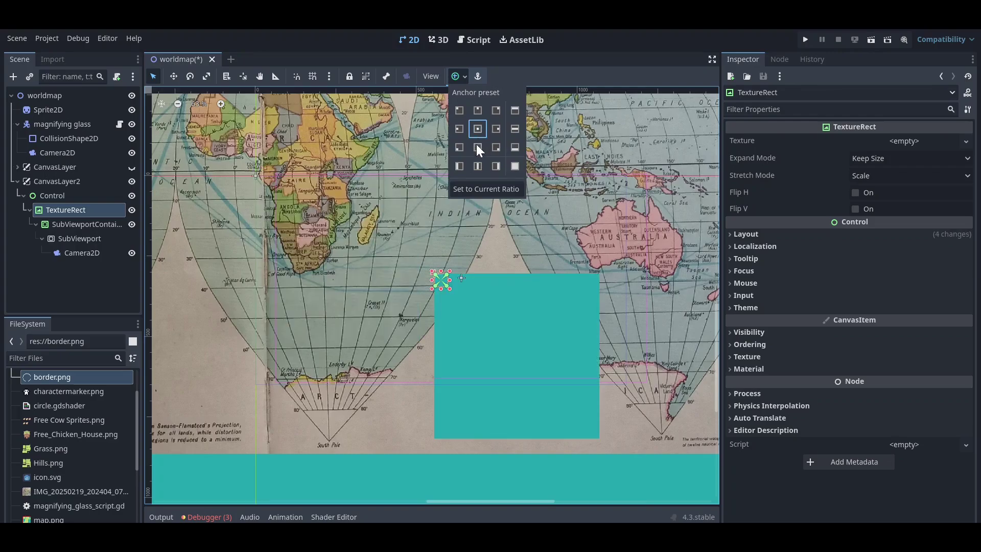
# - Apply the Center anchor preset to the SubViewportContainer so that it is centred on the TextureRect
pyautogui.click(90, 224)
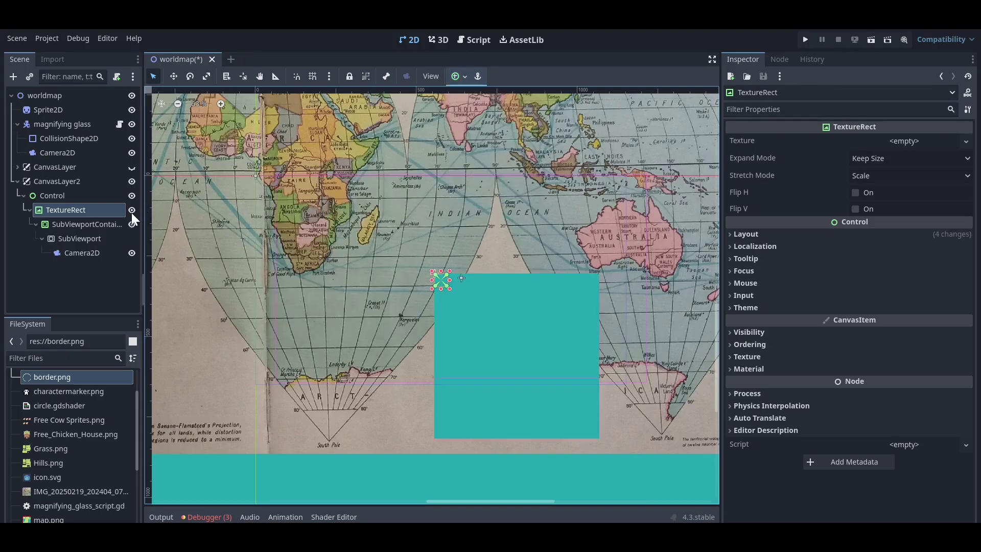
pyautogui.click(100, 225)
pyautogui.click(457, 76)
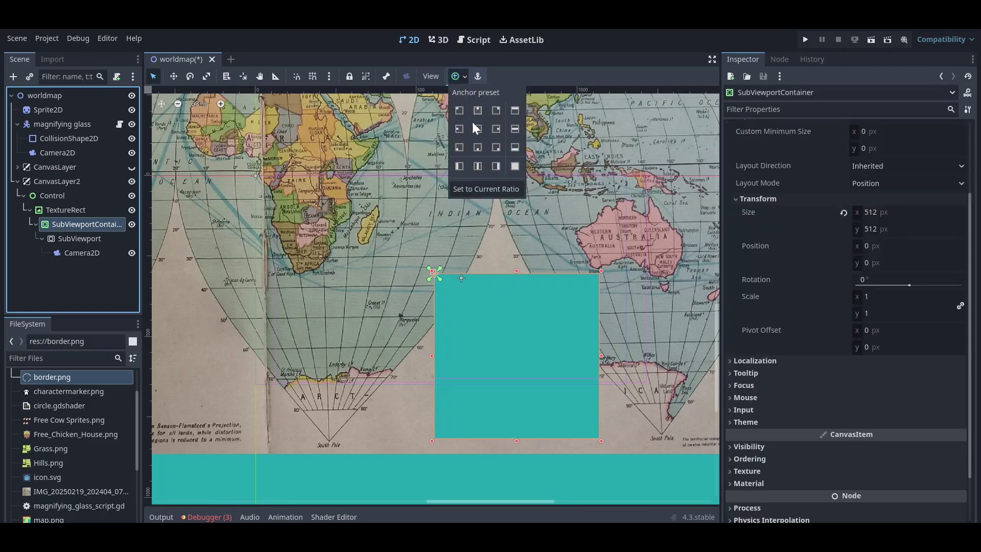
pyautogui.click(478, 129)
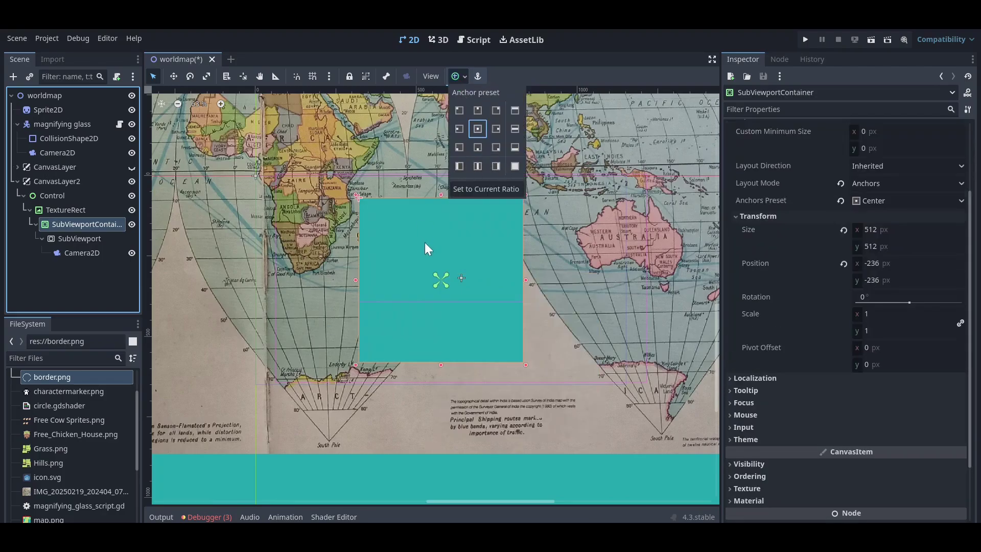
# - Move the TextureRect slightly to the right in the 2D scene with the Move tool, and save the scene
pyautogui.click(84, 245)
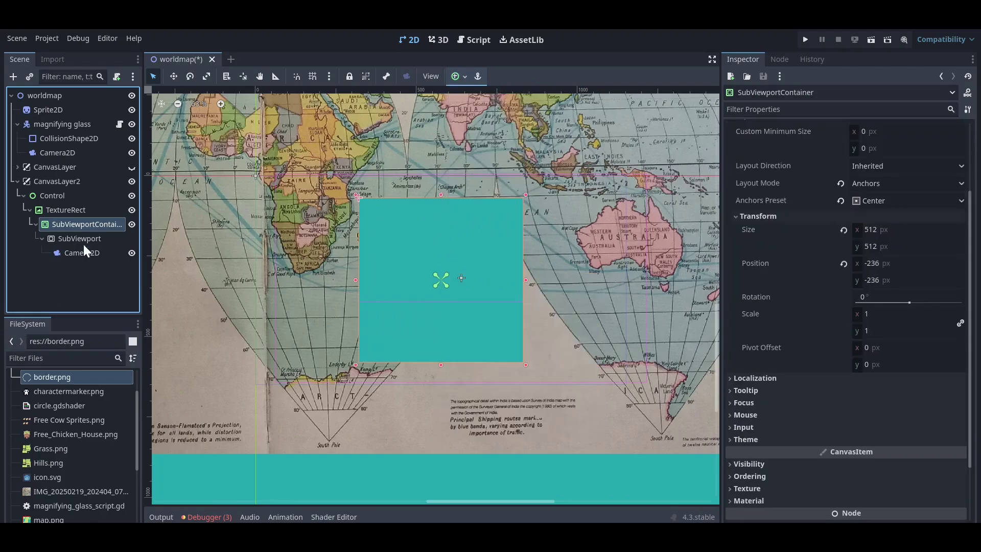
pyautogui.click(82, 211)
pyautogui.click(458, 76)
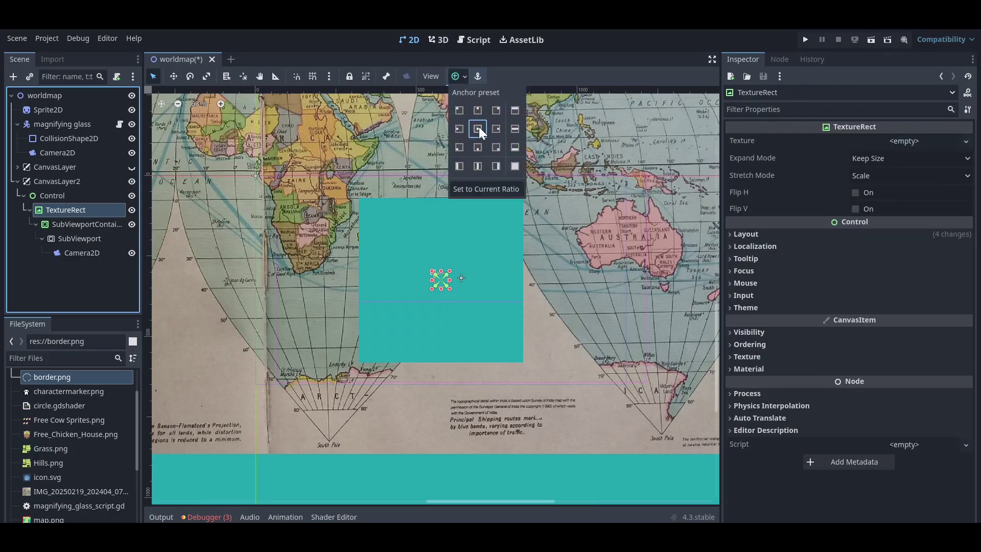
pyautogui.click(62, 217)
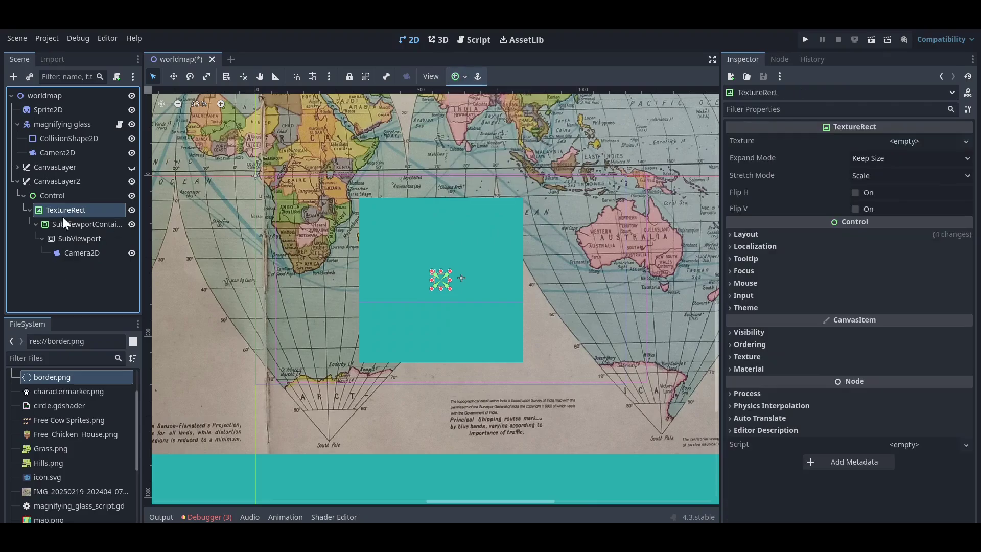
pyautogui.click(174, 76)
pyautogui.moveTo(444, 264); pyautogui.dragTo(466, 266)
pyautogui.click(153, 76)
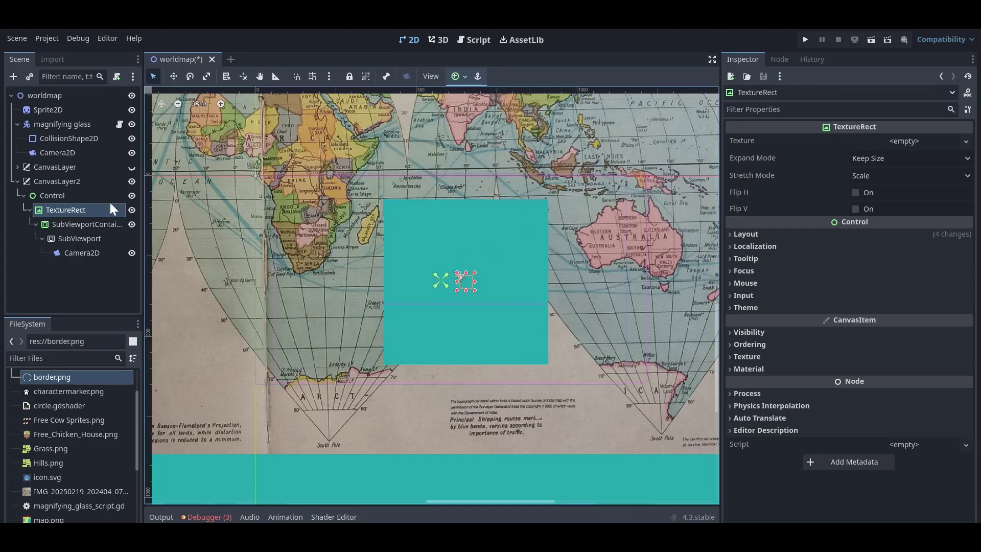
pyautogui.click(87, 275)
pyautogui.hotkey('ctrl', 's')
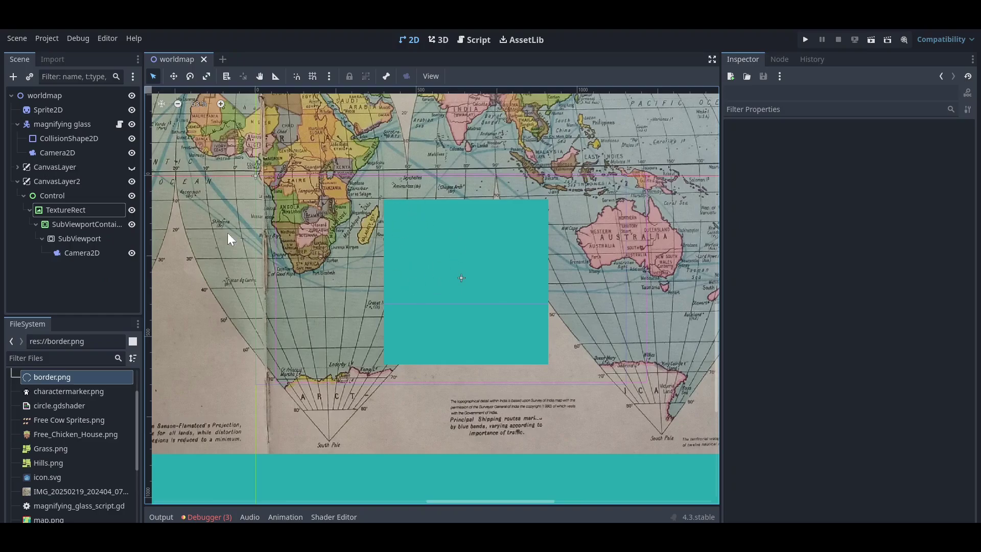
# - Try mask.png as the texture of the TextureRect, undo the assignment and deselect the node
pyautogui.click(68, 212)
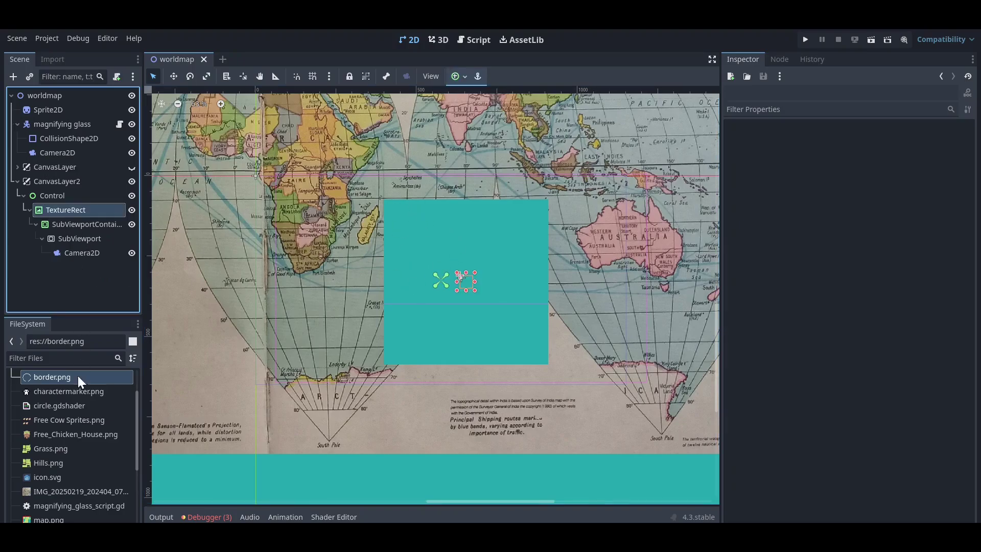
pyautogui.scroll(-2, 61, 456)
pyautogui.moveTo(51, 497); pyautogui.dragTo(858, 139)
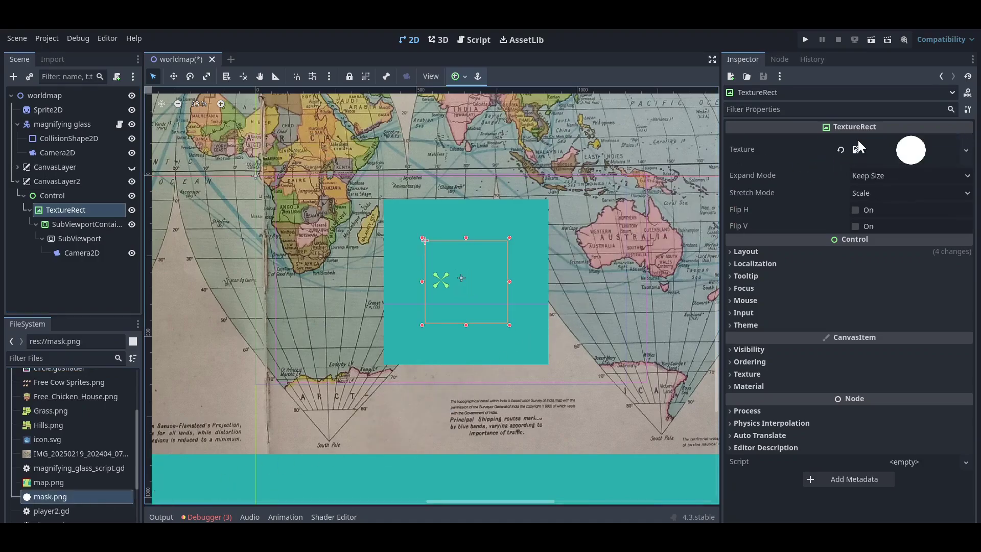
pyautogui.scroll(-1, 314, 222)
pyautogui.scroll(1, 314, 222)
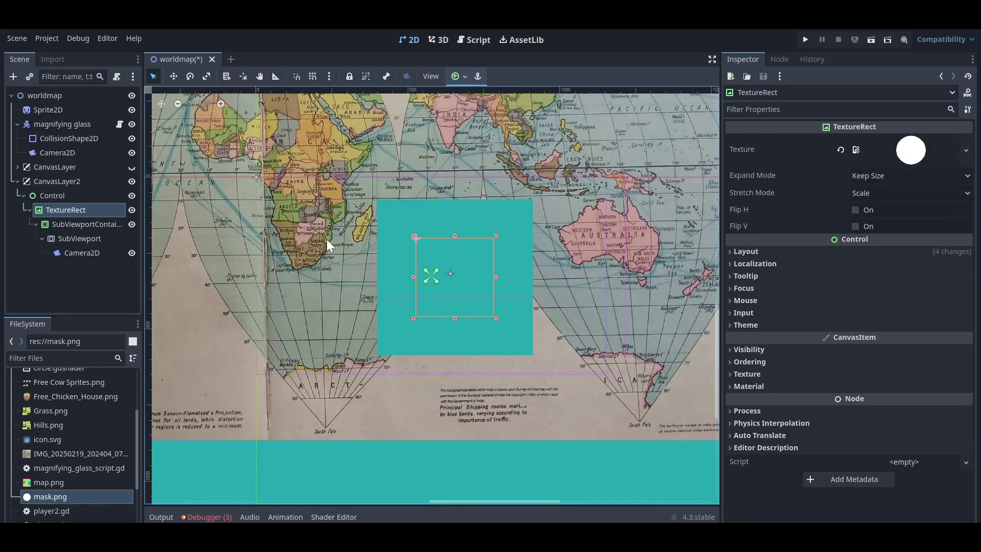
pyautogui.hotkey('ctrl', 'z')
pyautogui.click(41, 285)
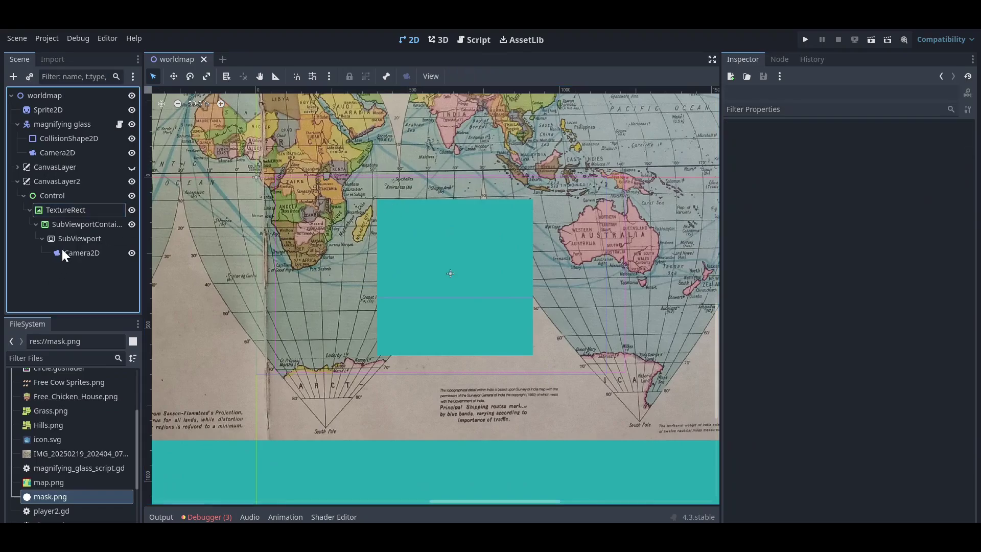
# - Attach the existing GDScript file sub_viewport.gd to the SubViewport node
pyautogui.click(67, 238)
pyautogui.click(117, 76)
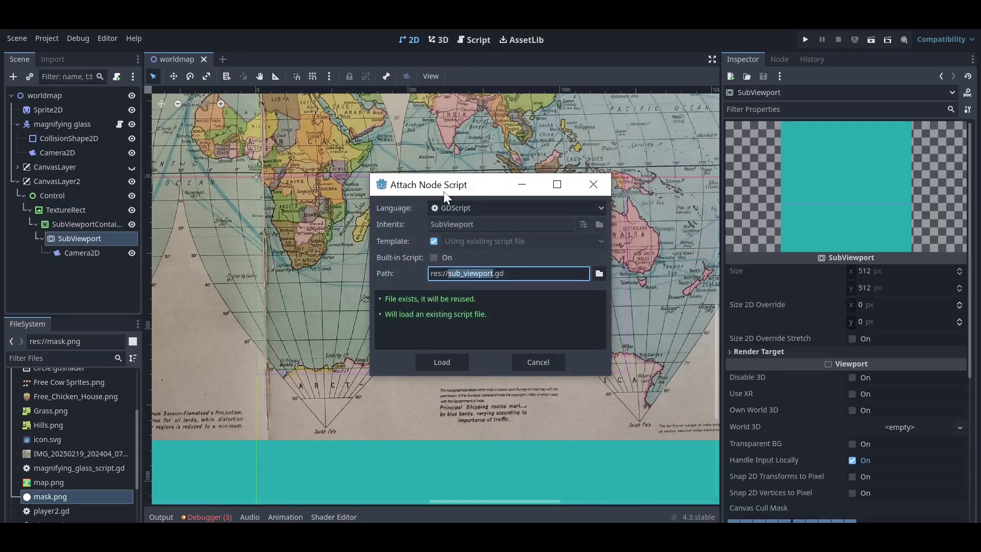
pyautogui.click(591, 274)
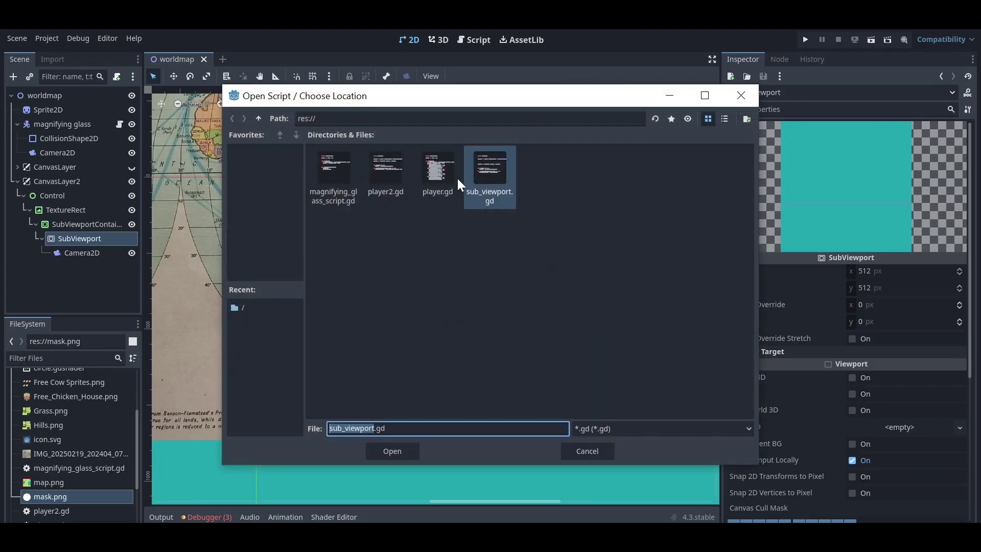
pyautogui.click(394, 450)
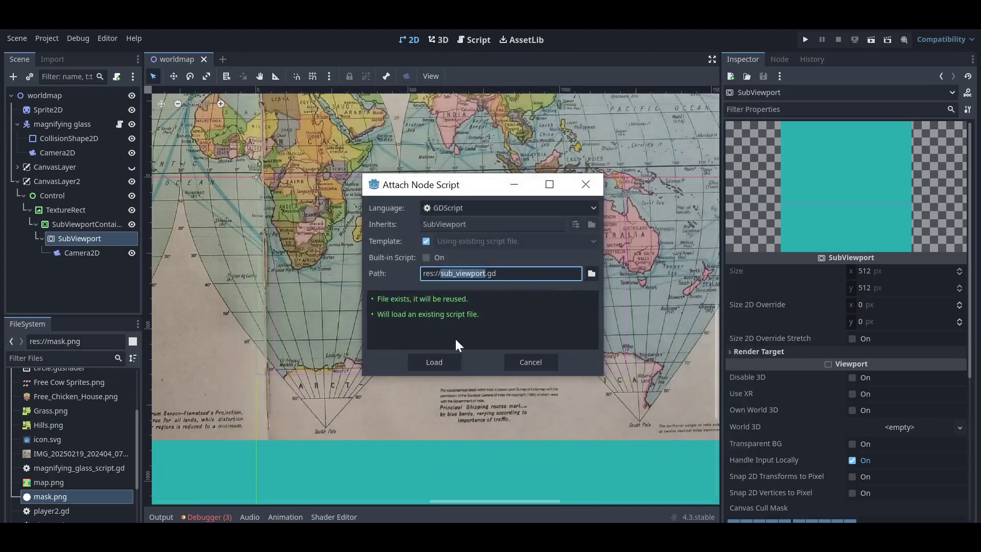
pyautogui.click(433, 362)
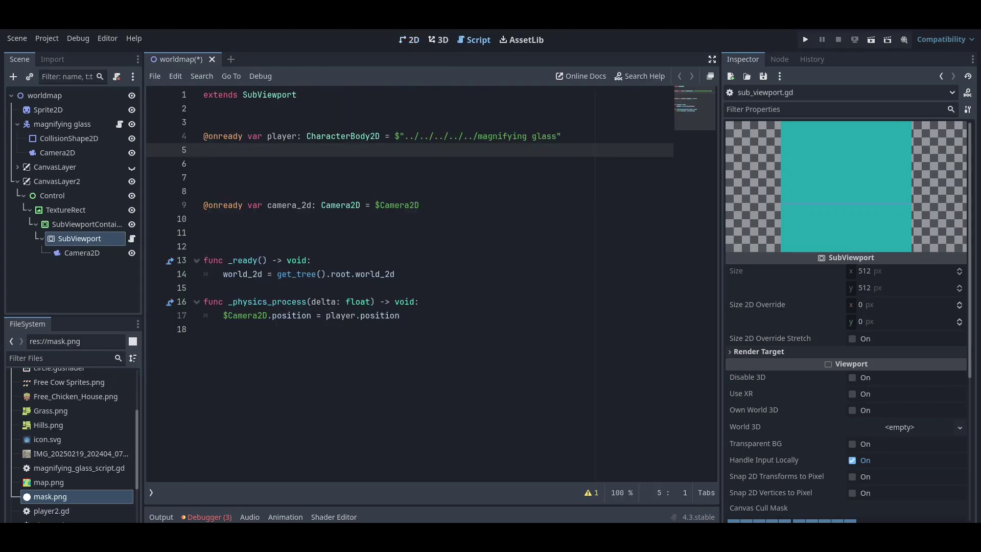
# - Examine the player and camera_2d onready references in sub_viewport.gd alongside the matching nodes in the scene tree
pyautogui.moveTo(562, 136); pyautogui.dragTo(404, 136)
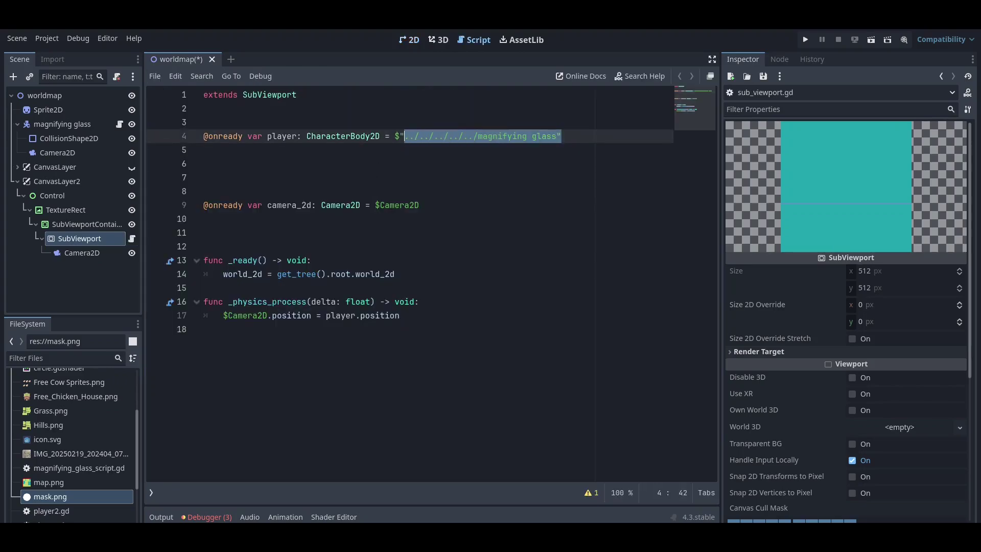
pyautogui.click(390, 136)
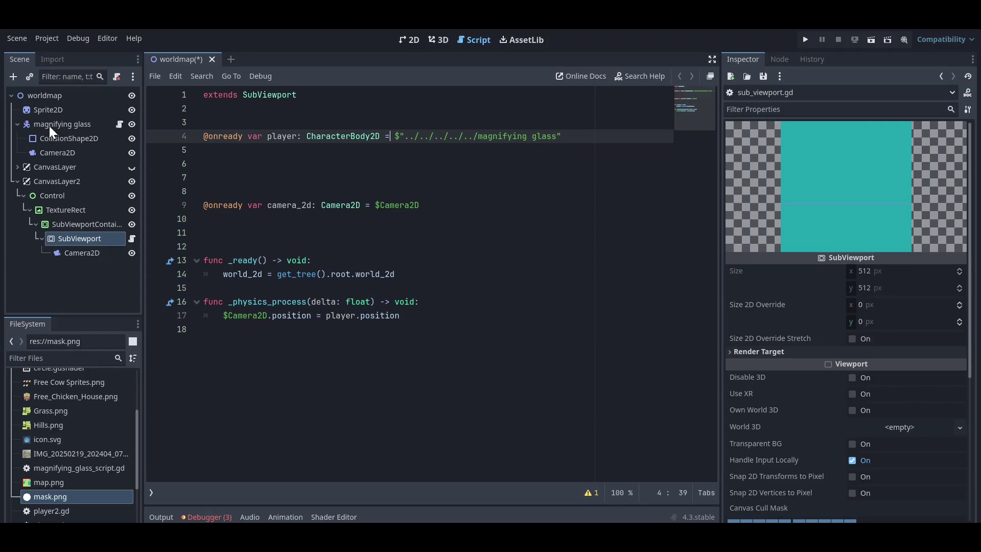
pyautogui.click(46, 150)
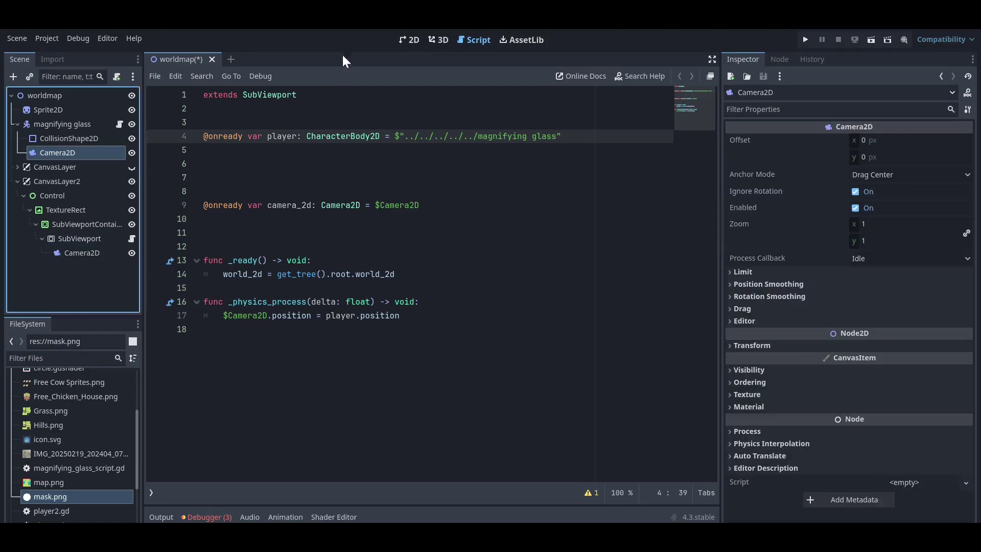
pyautogui.click(410, 40)
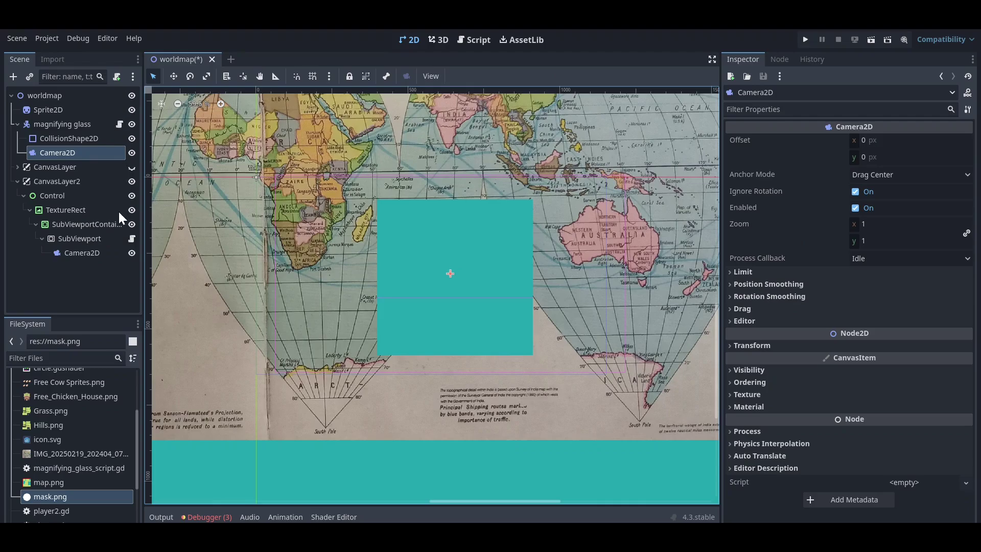
pyautogui.click(132, 238)
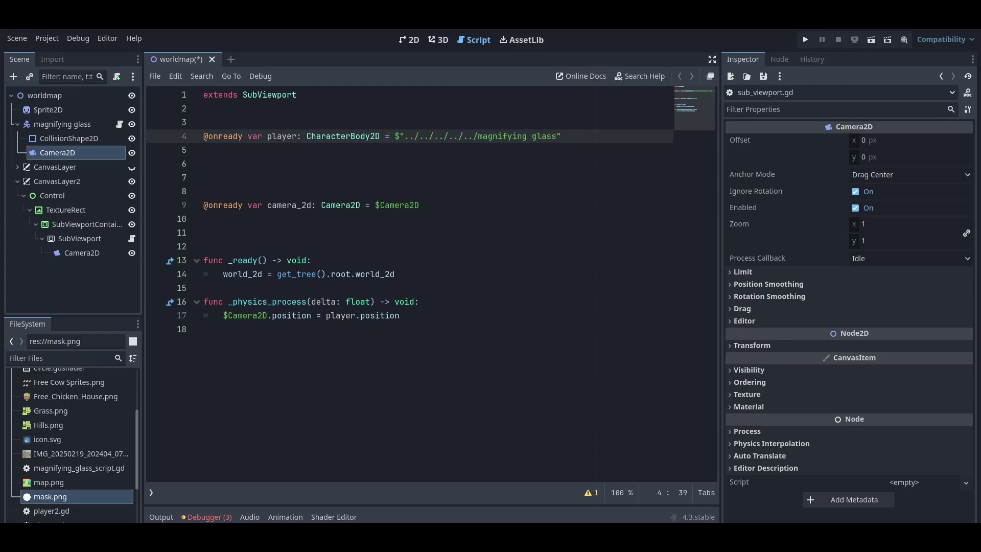
pyautogui.moveTo(420, 205); pyautogui.dragTo(375, 205)
pyautogui.moveTo(94, 251); pyautogui.dragTo(420, 205)
pyautogui.moveTo(208, 205); pyautogui.dragTo(317, 205)
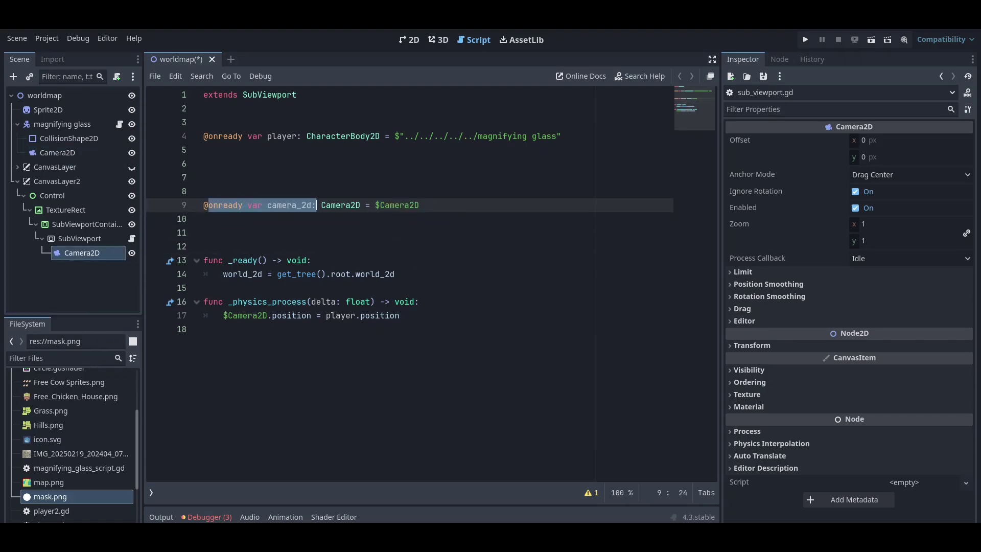
pyautogui.click(420, 205)
pyautogui.moveTo(561, 136); pyautogui.dragTo(395, 135)
pyautogui.moveTo(562, 135); pyautogui.dragTo(404, 136)
pyautogui.moveTo(420, 205); pyautogui.dragTo(375, 205)
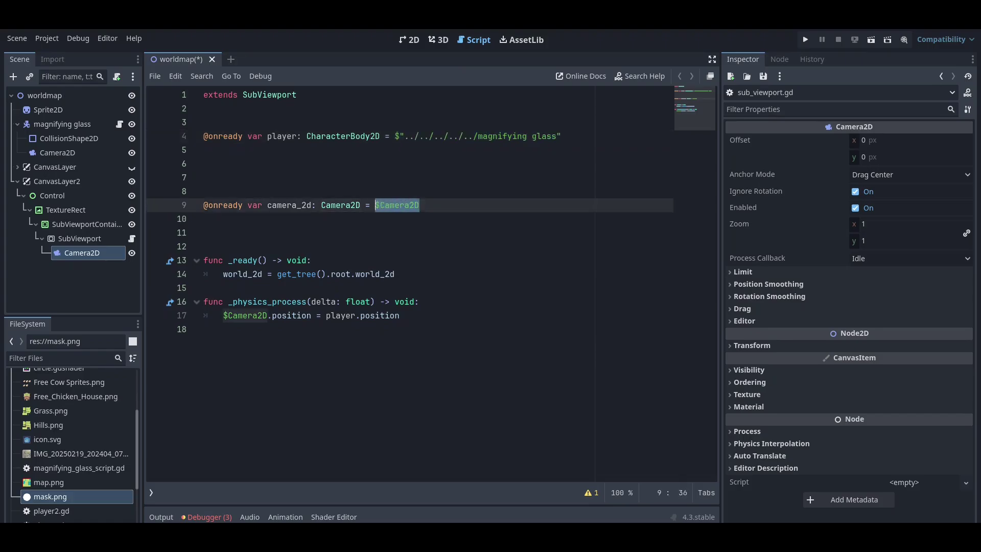
# - Examine how the _physics_process function assigns the player's position to the SubViewport's Camera2D
pyautogui.moveTo(399, 315); pyautogui.dragTo(223, 315)
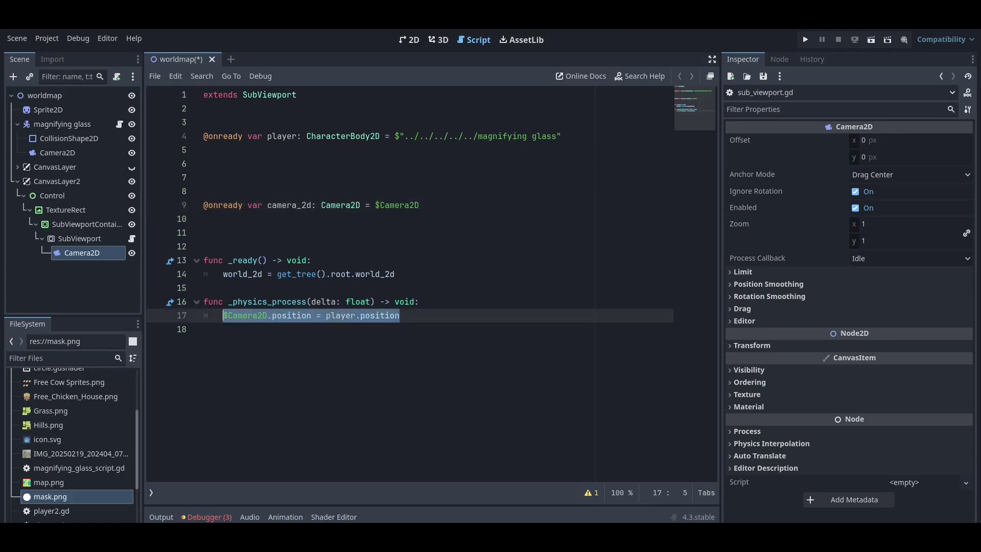
pyautogui.click(267, 136)
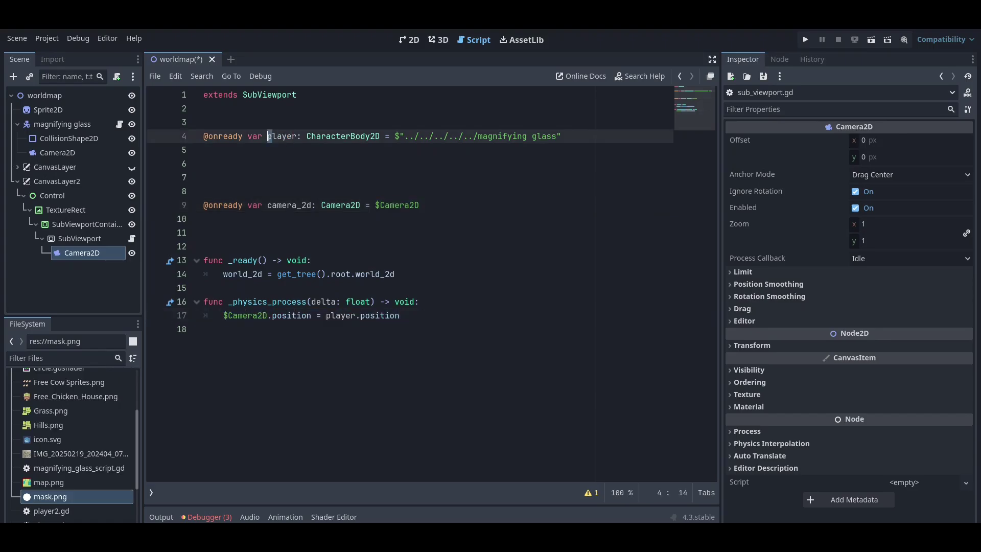
pyautogui.moveTo(351, 315); pyautogui.dragTo(321, 315)
pyautogui.click(331, 315)
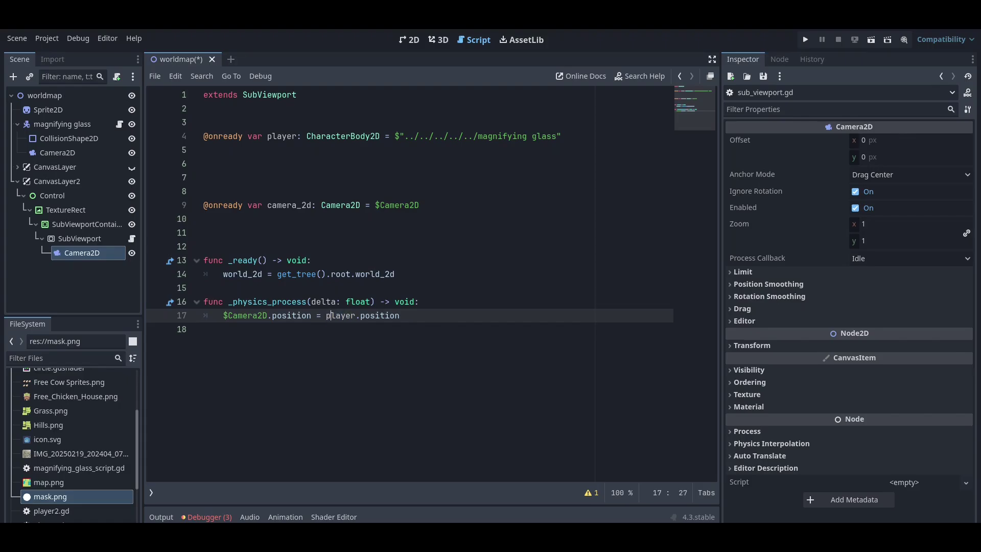
pyautogui.moveTo(252, 315); pyautogui.dragTo(228, 316)
pyautogui.click(341, 315)
# - Examine how the _ready function assigns the root's world_2d to the SubViewport, comparing it with the 2D scene
pyautogui.moveTo(314, 260); pyautogui.dragTo(395, 274)
pyautogui.click(248, 274)
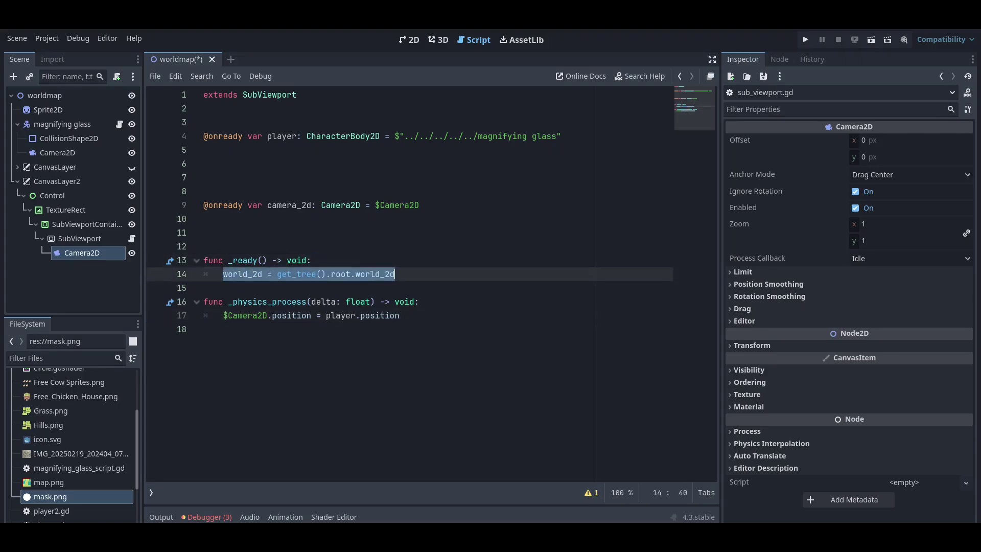
pyautogui.click(395, 274)
pyautogui.click(411, 39)
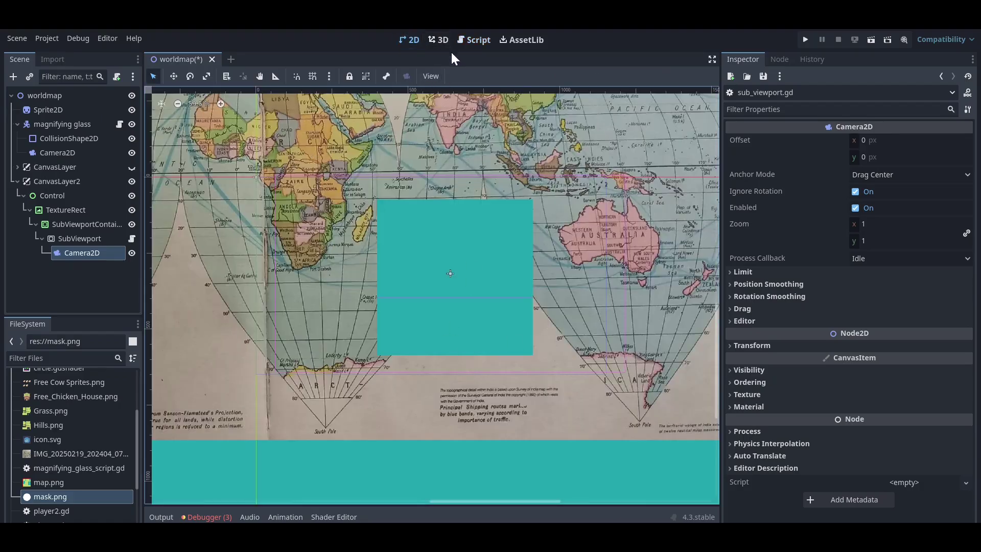
pyautogui.click(468, 41)
pyautogui.moveTo(395, 274); pyautogui.dragTo(277, 274)
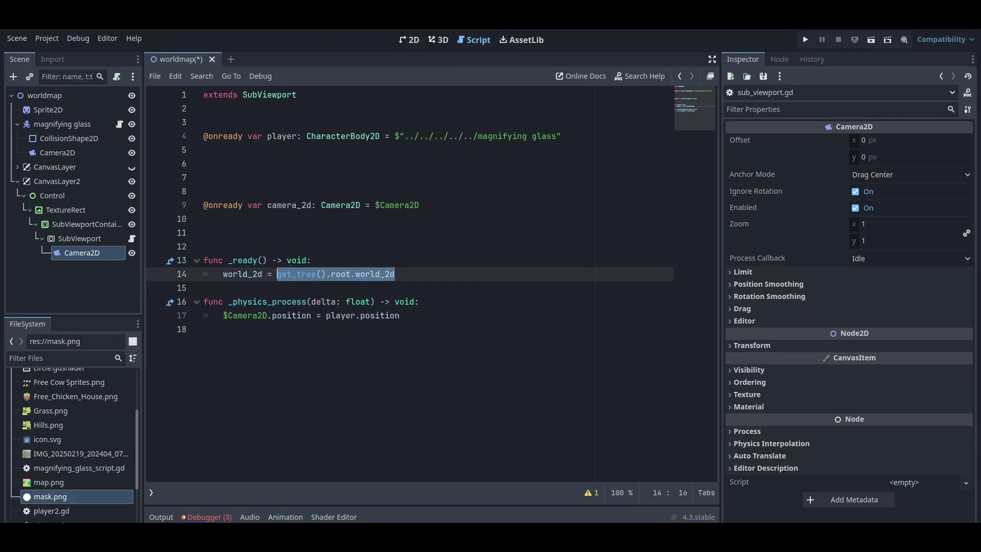
pyautogui.moveTo(223, 273); pyautogui.dragTo(253, 274)
pyautogui.click(263, 274)
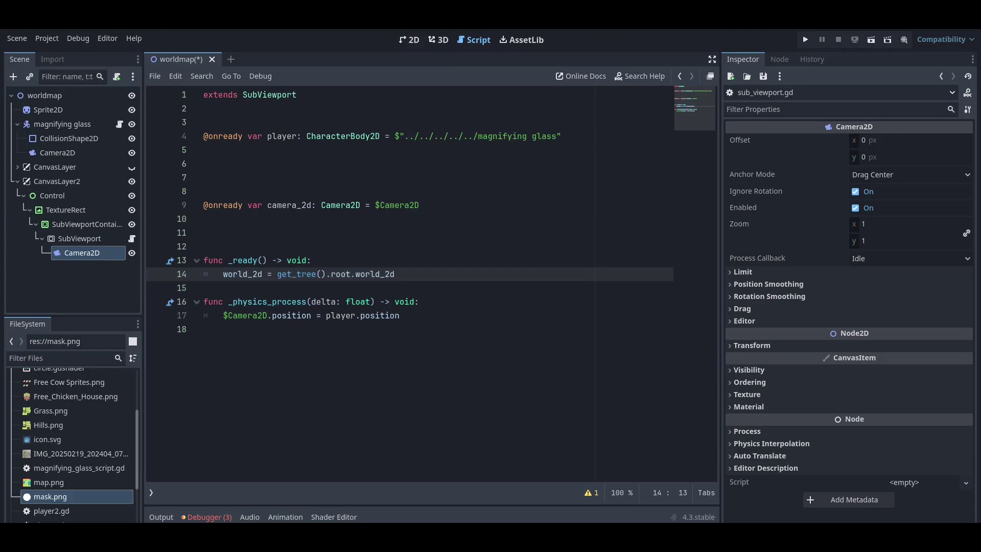
# - Return to the 2D view of the worldmap scene and run the current scene
pyautogui.click(420, 43)
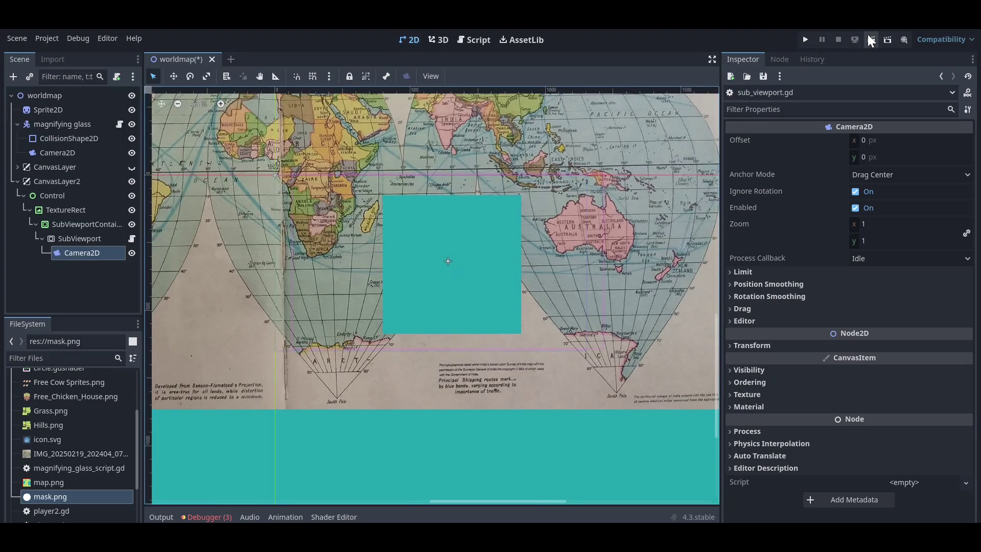
pyautogui.click(871, 40)
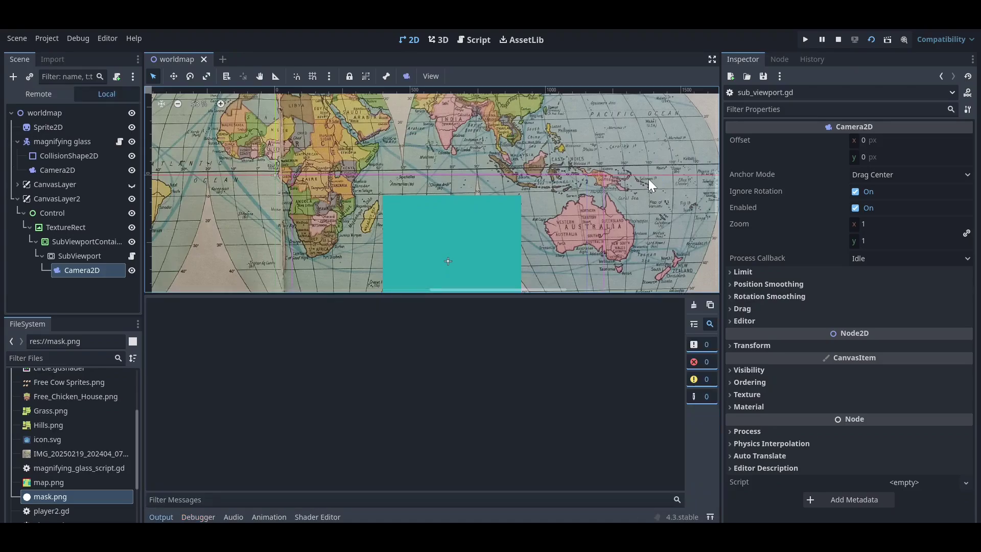
# - Test the running game by moving the magnifying glass across the map, and close the game window
pyautogui.press('F5')
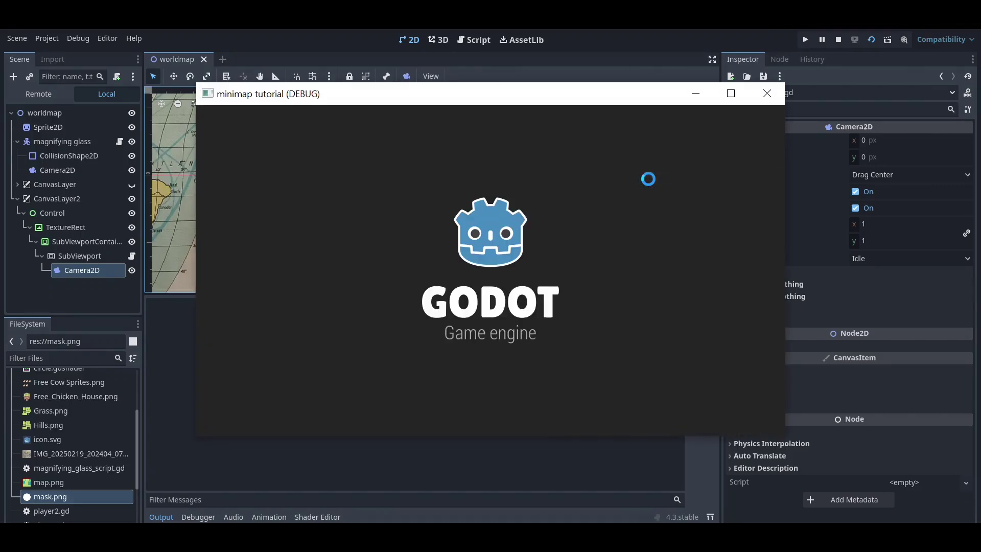
pyautogui.press('Right')
pyautogui.press('Up')
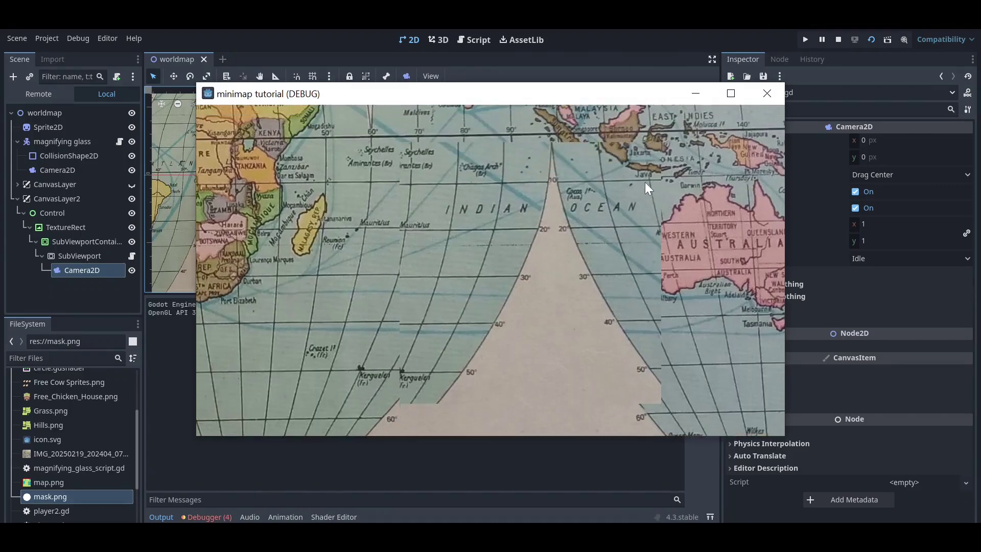
pyautogui.press('Left')
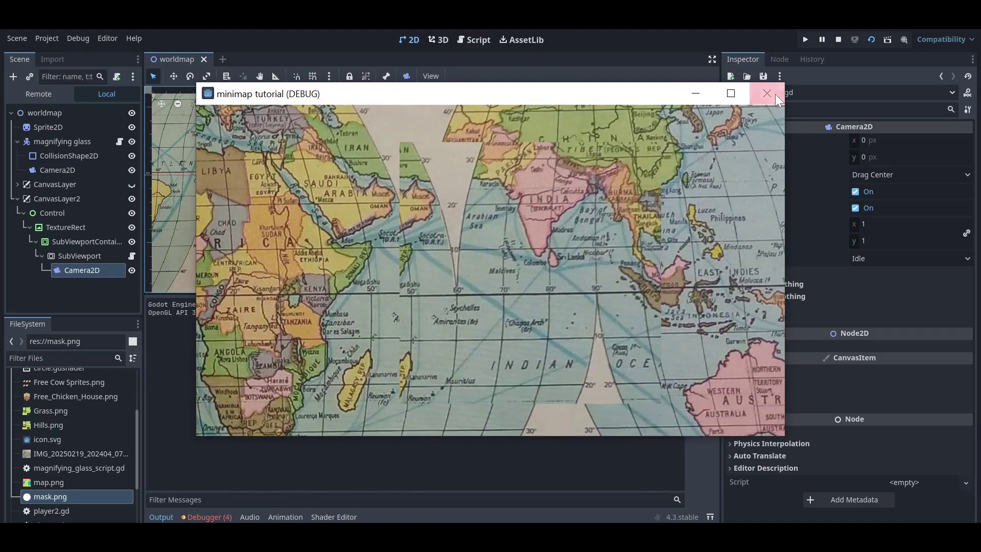
pyautogui.click(774, 88)
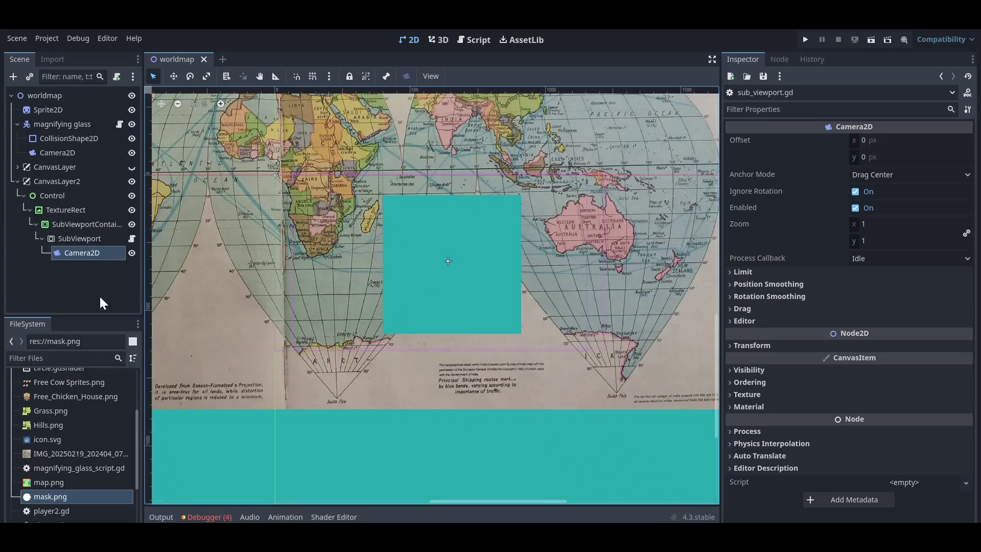
# - Set the SubViewport Camera2D's zoom to 2 on both axes and test-run the current scene
pyautogui.click(863, 225)
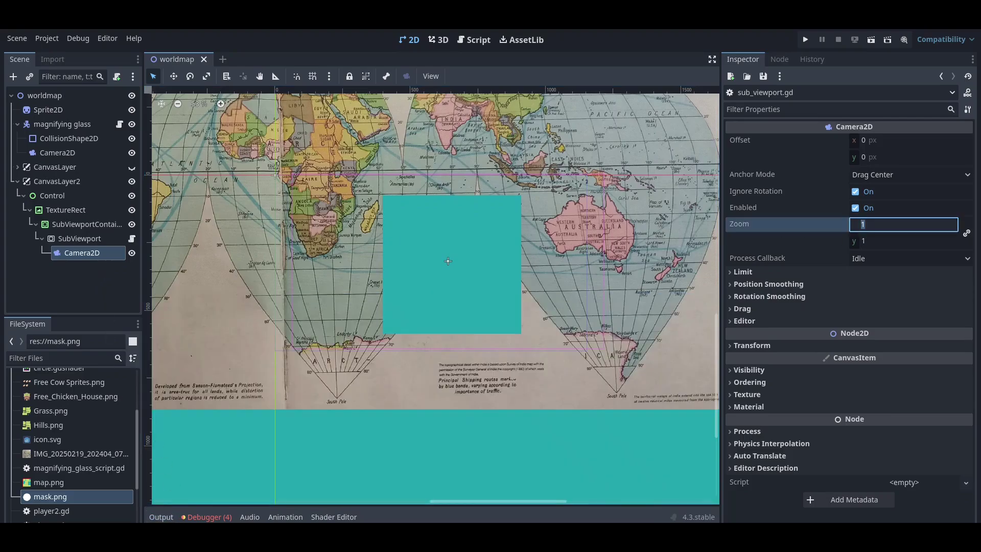
pyautogui.write('2')
pyautogui.press('Return')
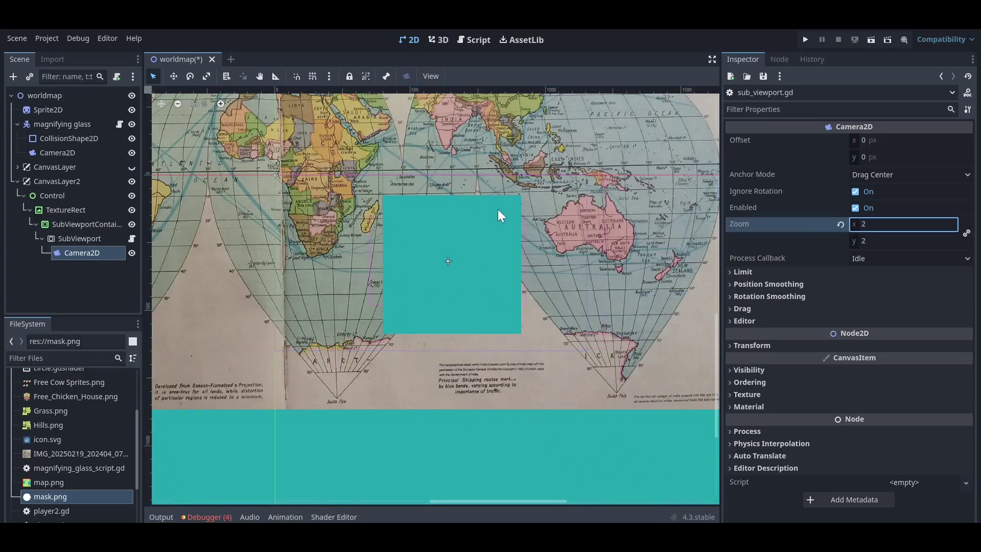
pyautogui.click(870, 40)
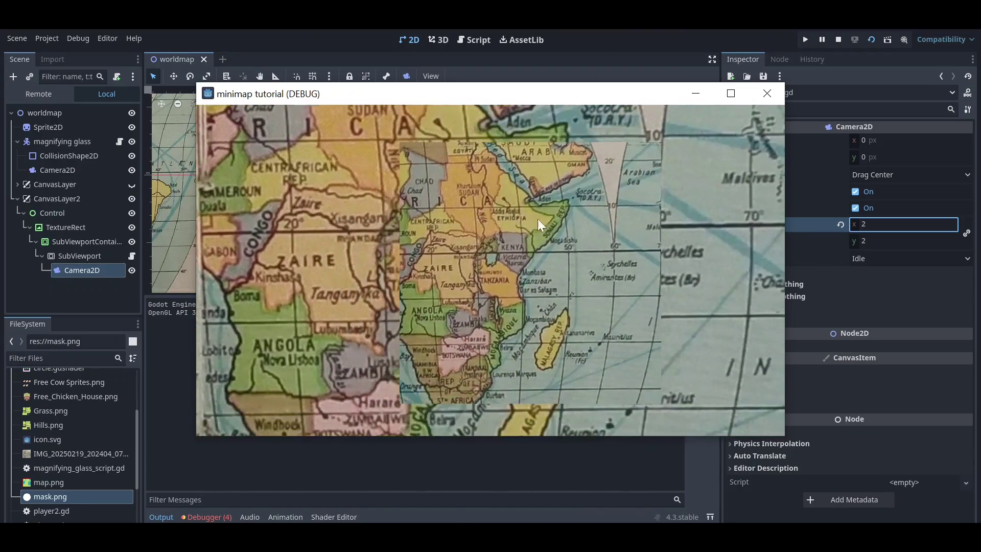
pyautogui.click(767, 93)
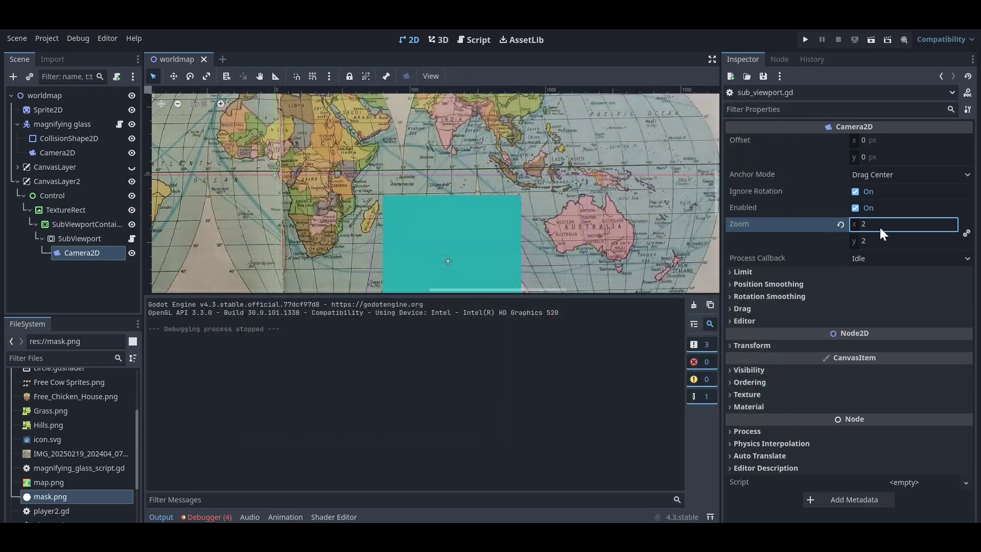
# - Set the SubViewport Camera2D's zoom to 0.5 on both axes and run the game
pyautogui.click(879, 226)
pyautogui.write('0.5')
pyautogui.press('Return')
pyautogui.press('F5')
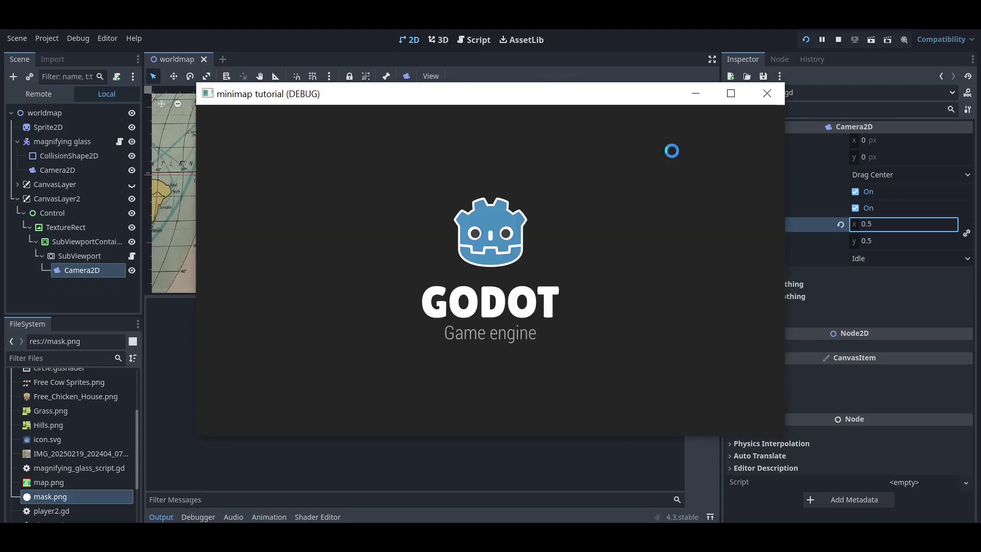
# - Move the magnifying glass up and left across the map, close the game and hide the output log
pyautogui.press('Up')
pyautogui.press('Left')
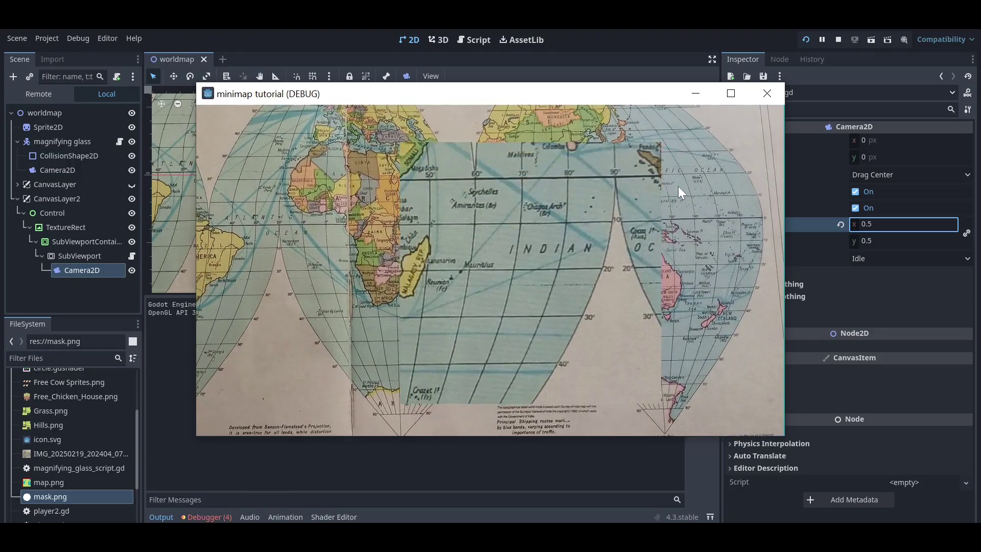
pyautogui.press('Up')
pyautogui.press('Left')
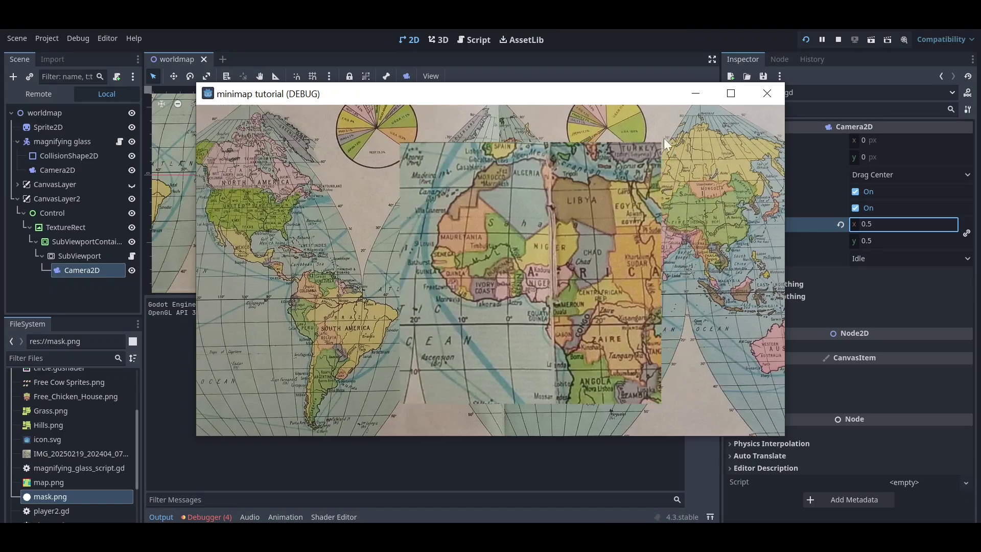
pyautogui.click(774, 96)
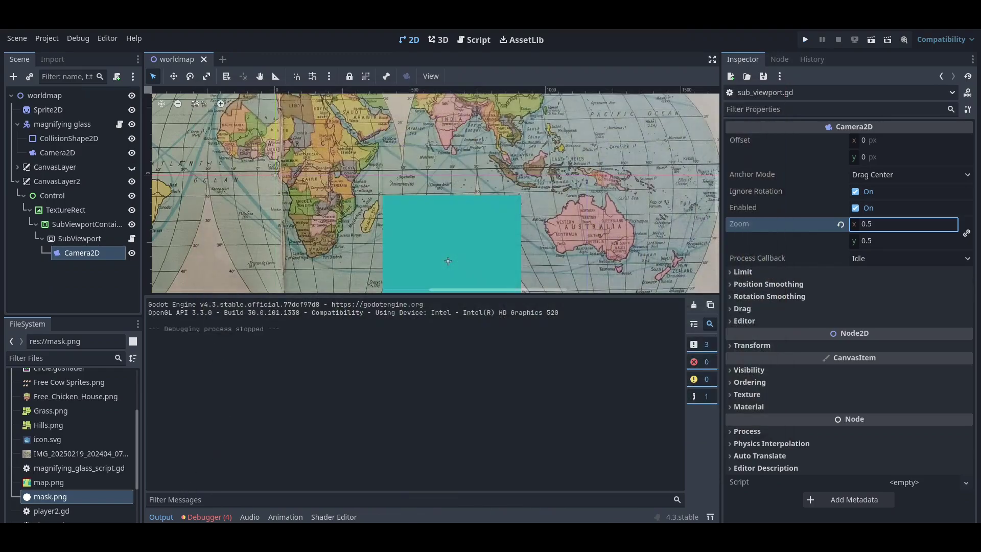
pyautogui.click(161, 517)
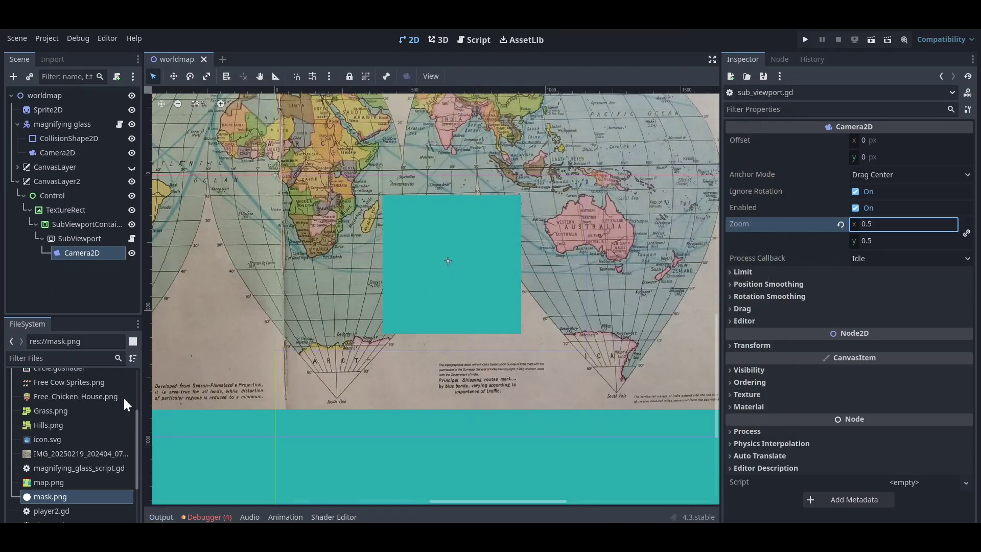
# - Assign mask.png as the TextureRect's texture and set its Clip Children mode to Clip Only
pyautogui.click(63, 210)
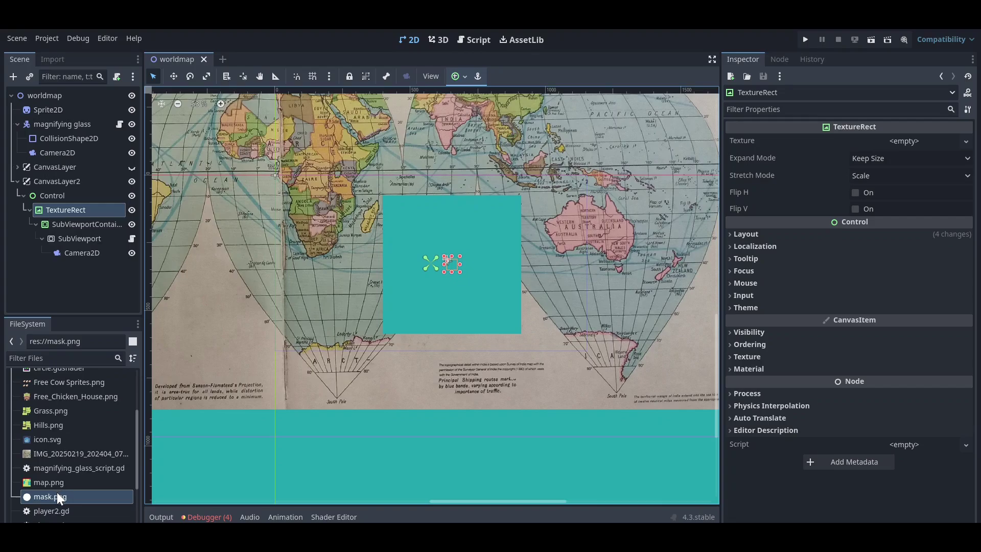
pyautogui.moveTo(57, 492); pyautogui.dragTo(864, 143)
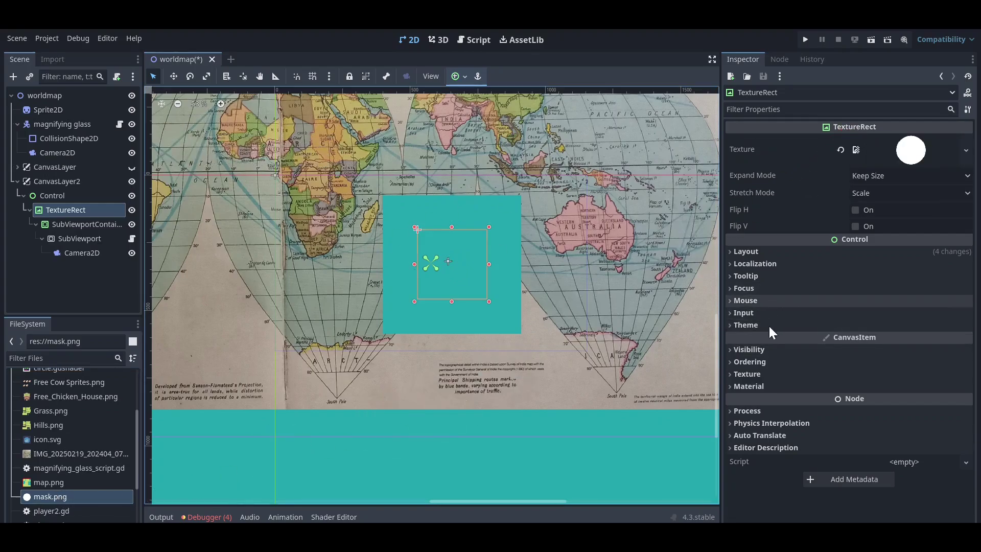
pyautogui.click(757, 352)
pyautogui.scroll(-3, 762, 335)
pyautogui.click(875, 346)
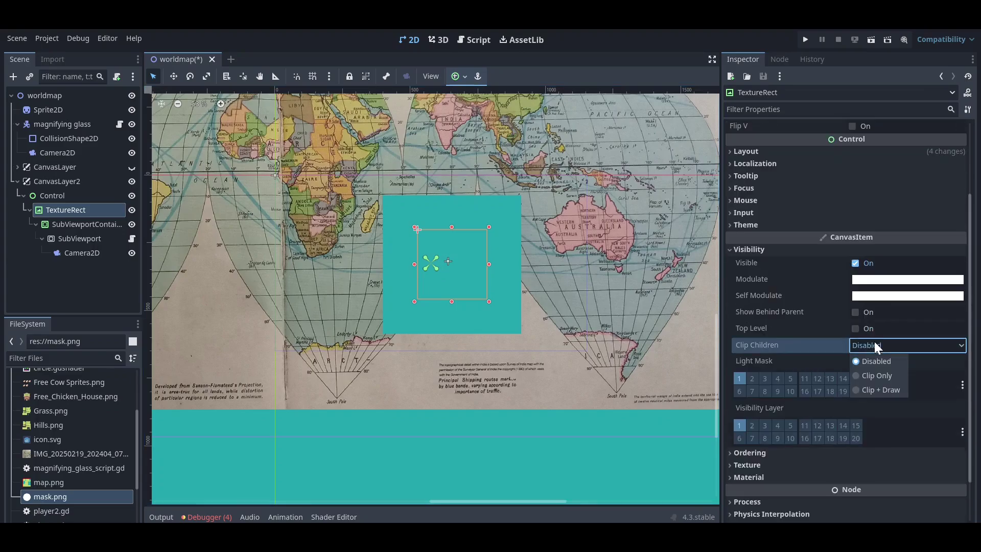
pyautogui.click(879, 390)
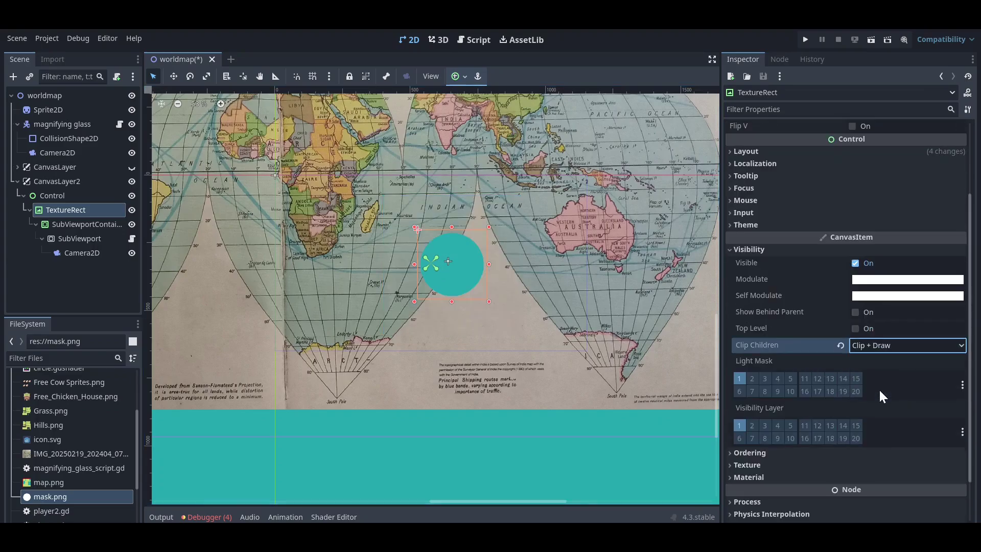
pyautogui.click(871, 350)
# - Enlarge the circular TextureRect and reposition it so the circle is centred on the SubViewport's camera marker
pyautogui.scroll(2, 463, 246)
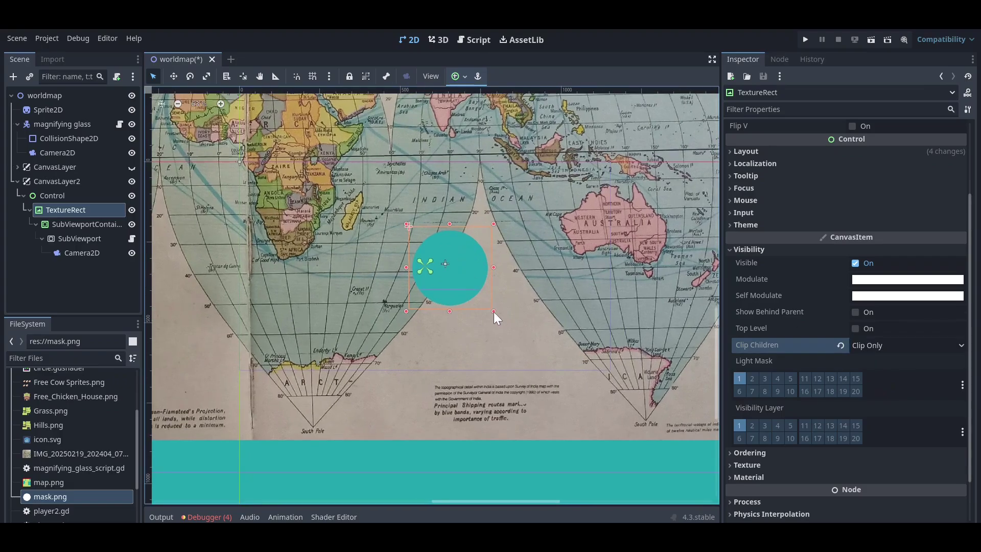
pyautogui.moveTo(494, 311); pyautogui.dragTo(542, 359)
pyautogui.moveTo(403, 222); pyautogui.dragTo(403, 220)
pyautogui.click(174, 77)
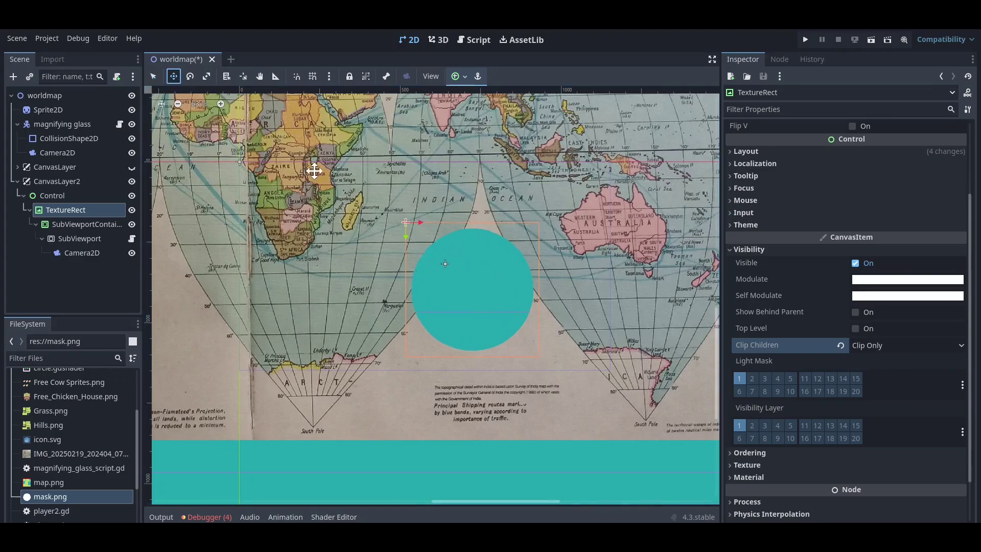
pyautogui.moveTo(503, 318); pyautogui.dragTo(477, 295)
pyautogui.click(20, 265)
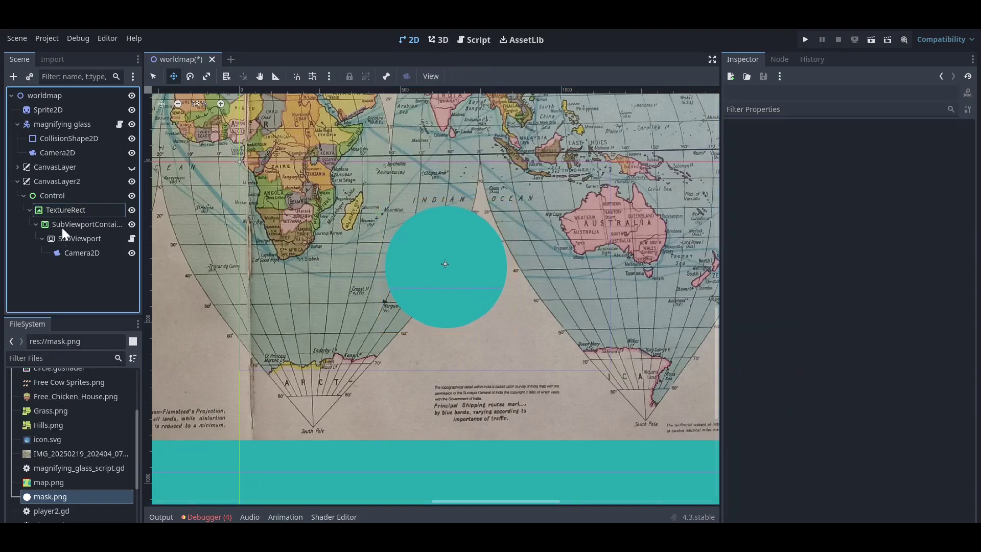
# - Add a Sprite2D node as a child of the Control node
pyautogui.click(57, 194)
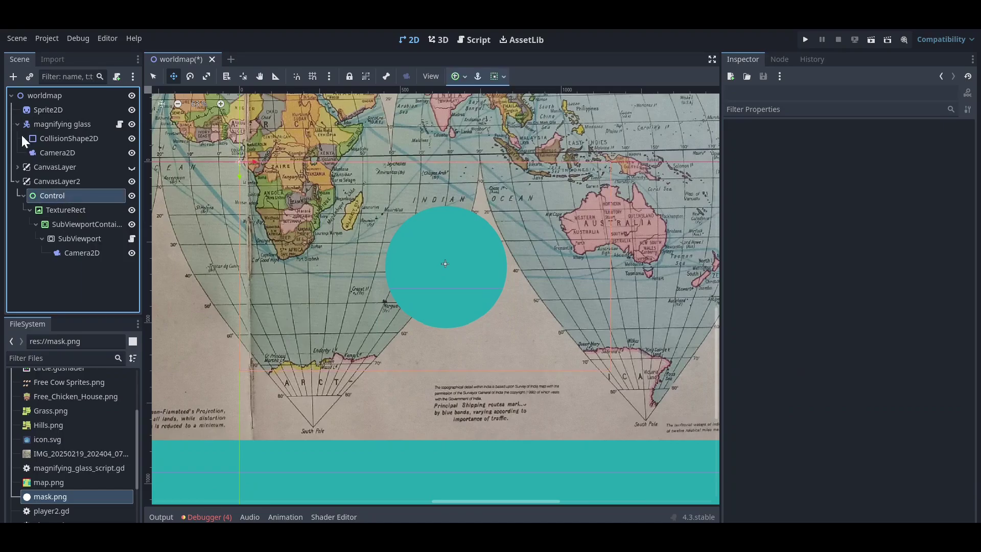
pyautogui.click(13, 76)
pyautogui.write('sprit')
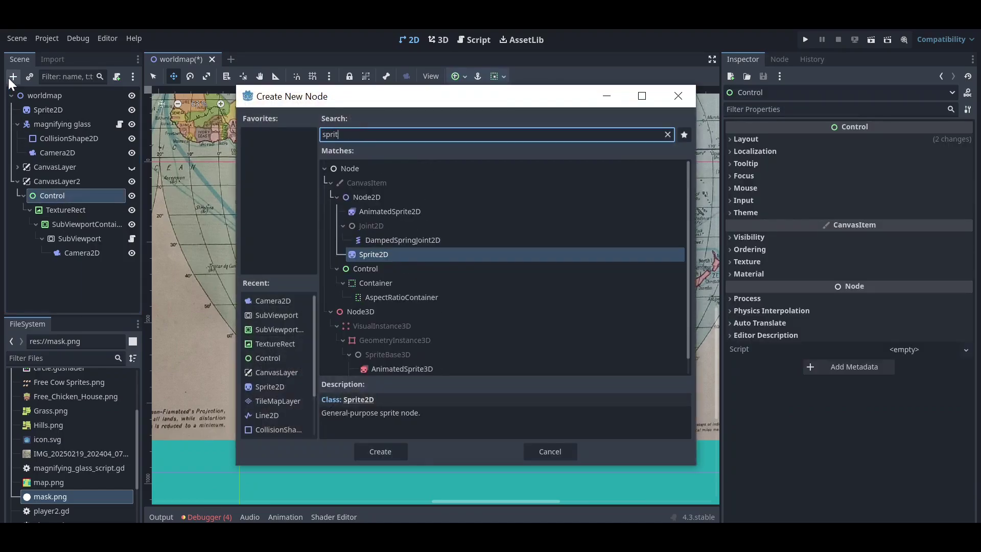
pyautogui.press('Return')
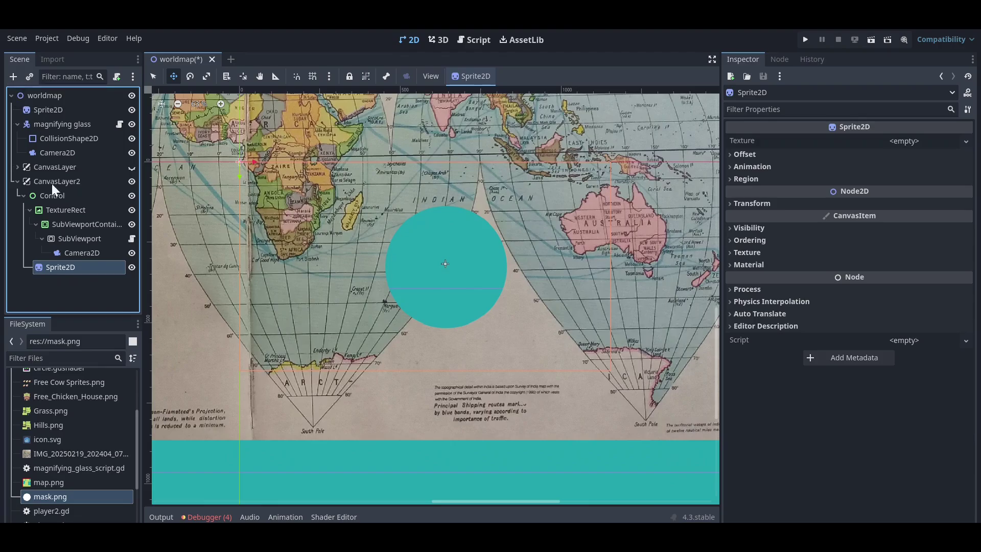
# - Assign border.png as the new Sprite2D's texture and move the white ring onto the middle of the teal circle
pyautogui.scroll(-4, 62, 489)
pyautogui.scroll(2, 56, 492)
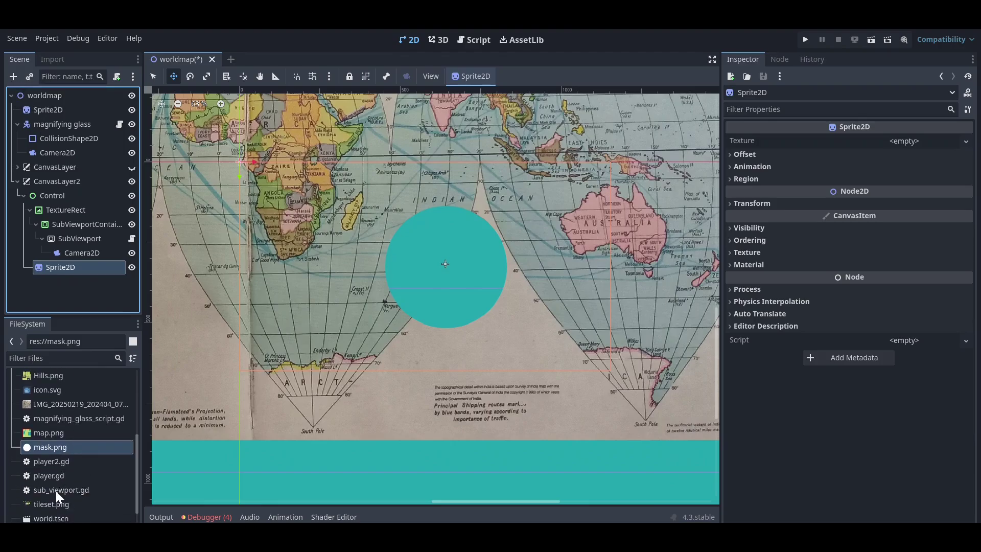
pyautogui.scroll(4, 56, 491)
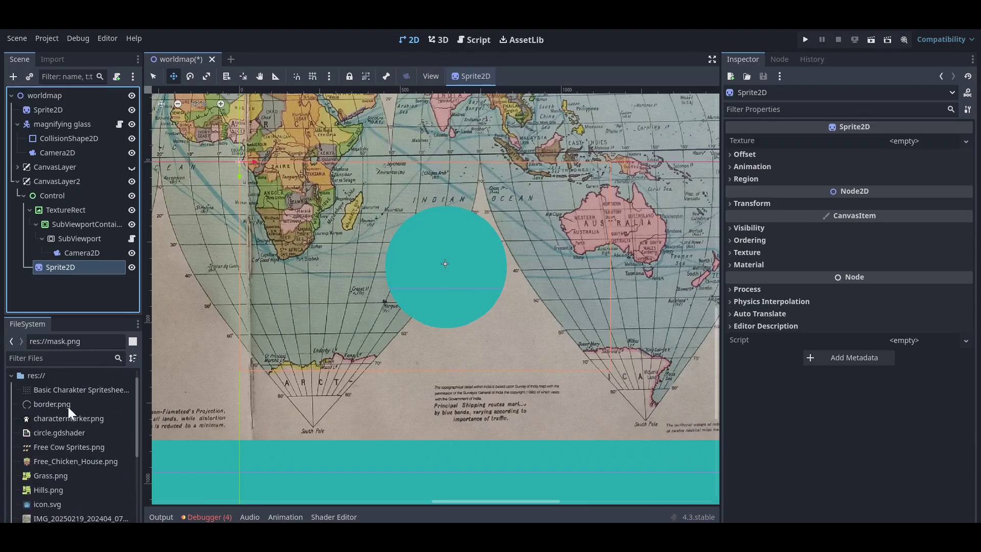
pyautogui.moveTo(69, 407); pyautogui.dragTo(863, 142)
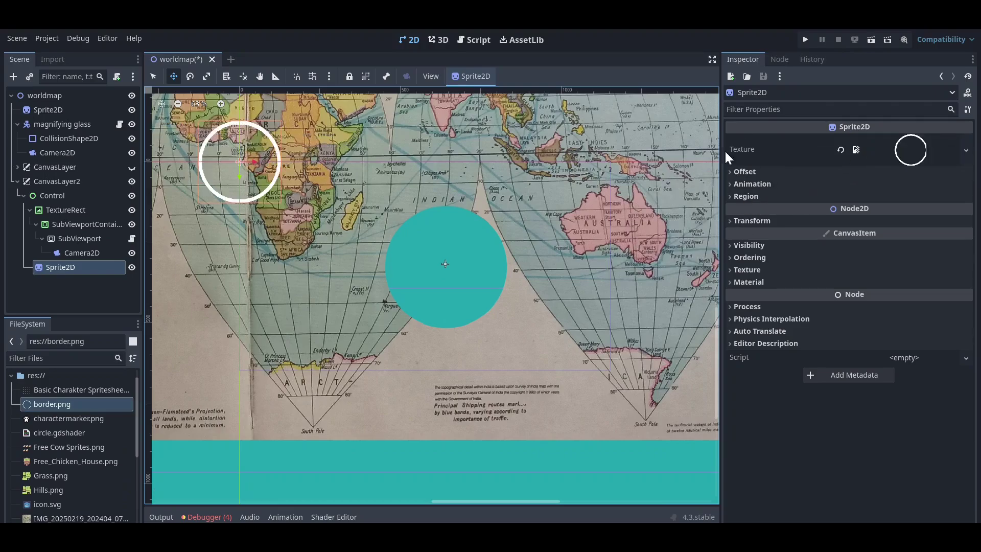
pyautogui.moveTo(192, 138); pyautogui.dragTo(397, 239)
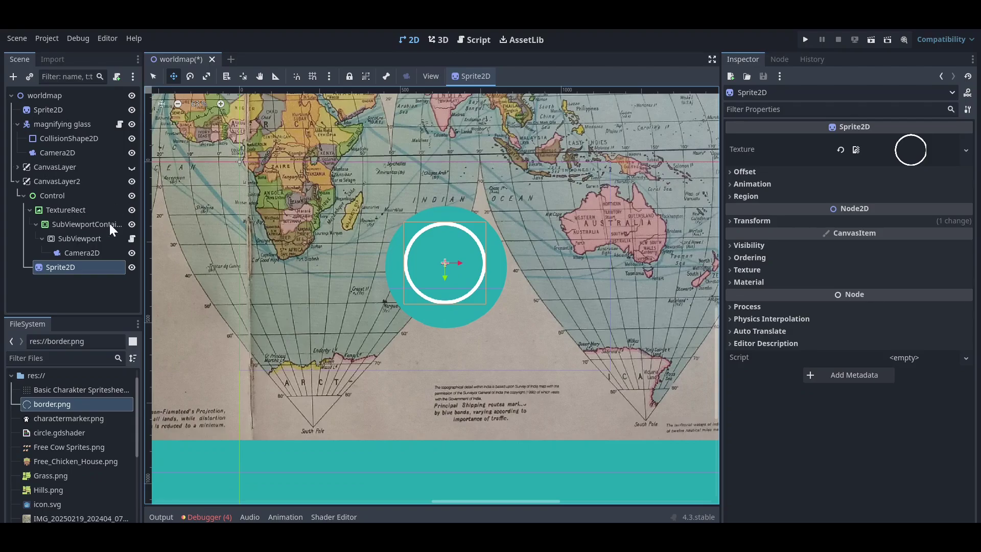
pyautogui.scroll(4, 416, 215)
pyautogui.moveTo(468, 288); pyautogui.dragTo(475, 292)
# - Scale the border Sprite2D outward until its white ring matches the edge of the teal circle
pyautogui.click(153, 76)
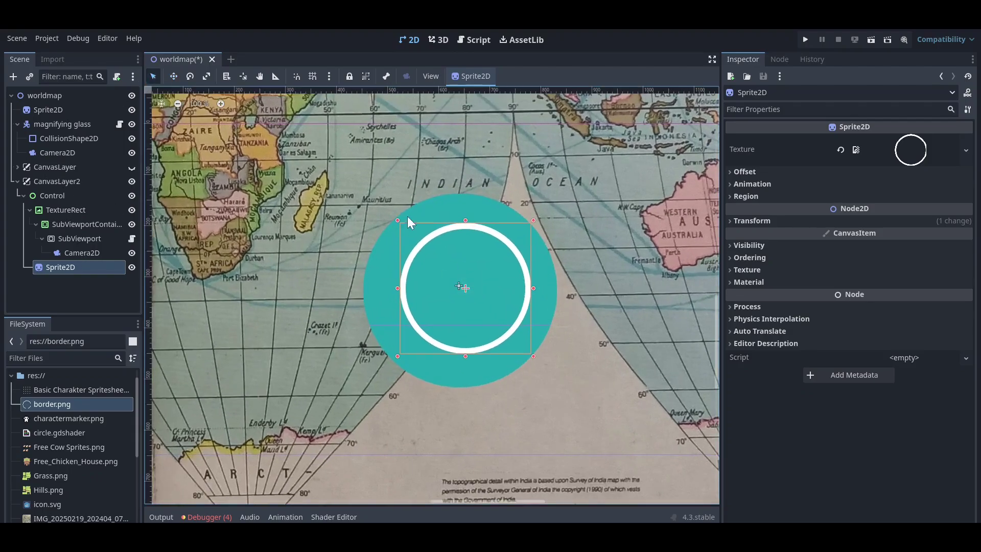
pyautogui.click(395, 222)
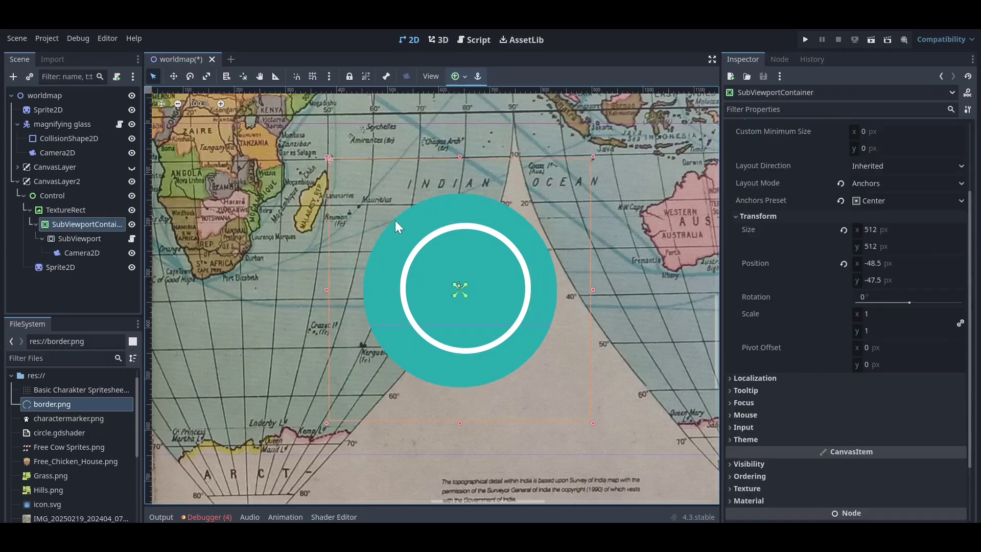
pyautogui.click(55, 271)
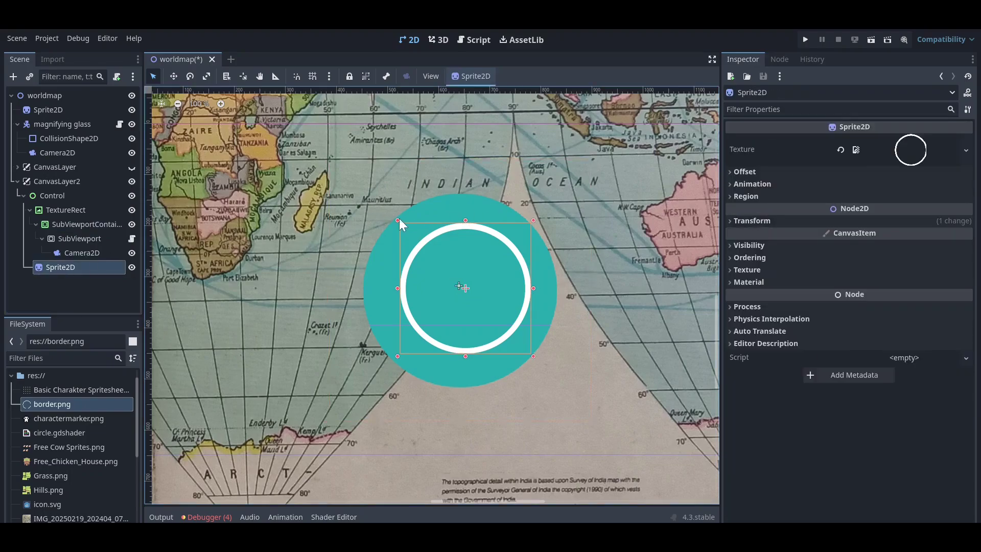
pyautogui.moveTo(399, 219); pyautogui.dragTo(358, 187)
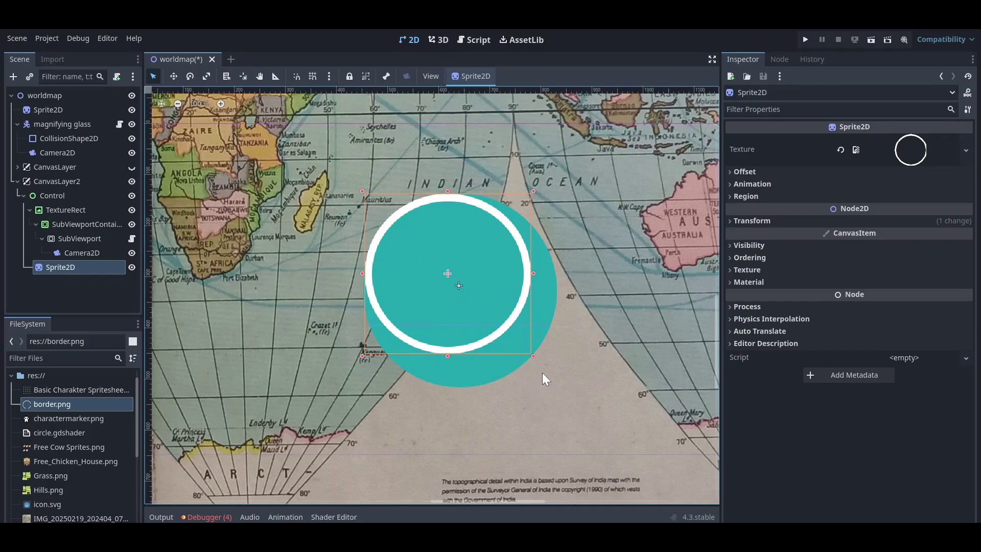
pyautogui.moveTo(532, 357); pyautogui.dragTo(560, 394)
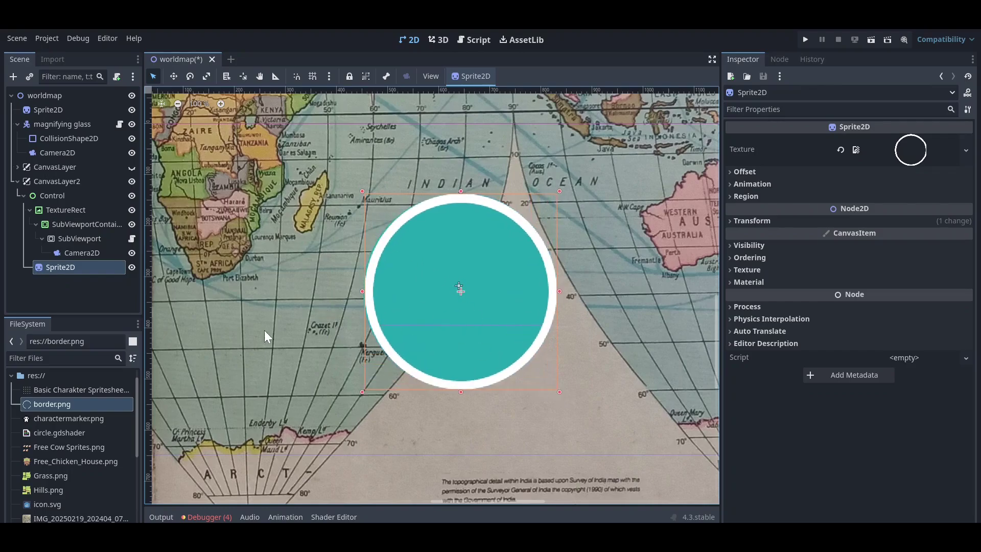
pyautogui.moveTo(364, 192); pyautogui.dragTo(361, 189)
pyautogui.click(97, 307)
pyautogui.scroll(-2, 386, 228)
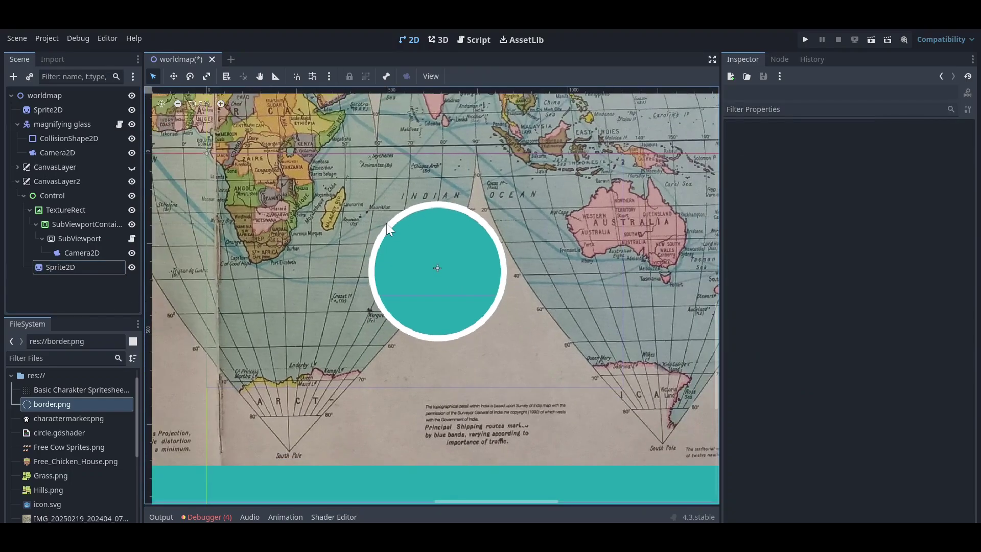
# - Run the current scene and move the bordered magnifying glass left and up across the map to test it
pyautogui.click(871, 40)
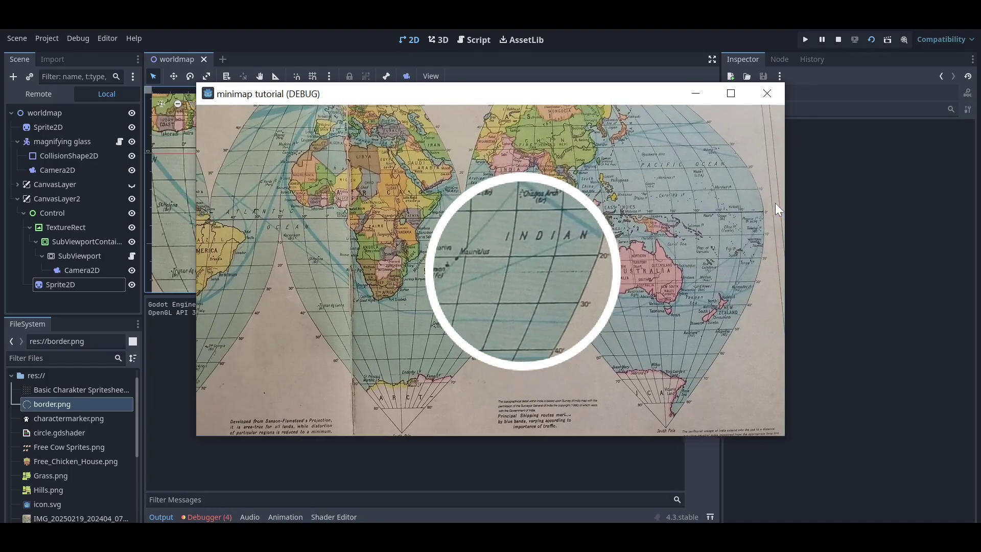
pyautogui.press('Left')
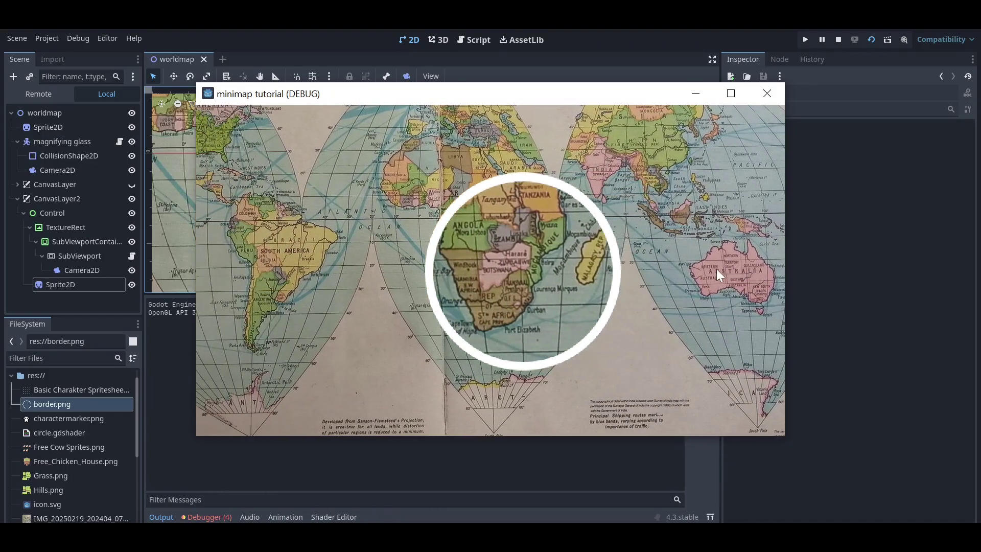
pyautogui.press('Up')
pyautogui.press('Left')
pyautogui.press('Up')
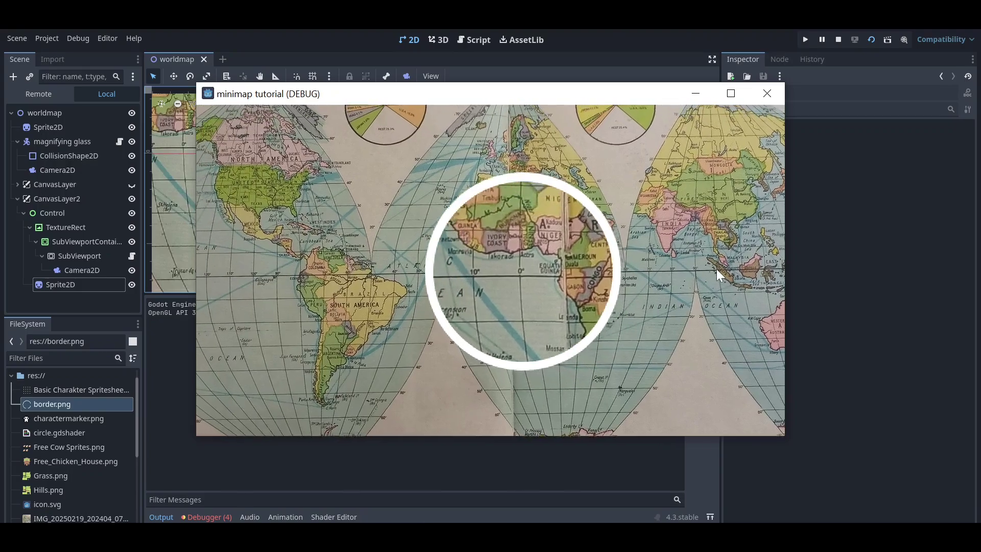